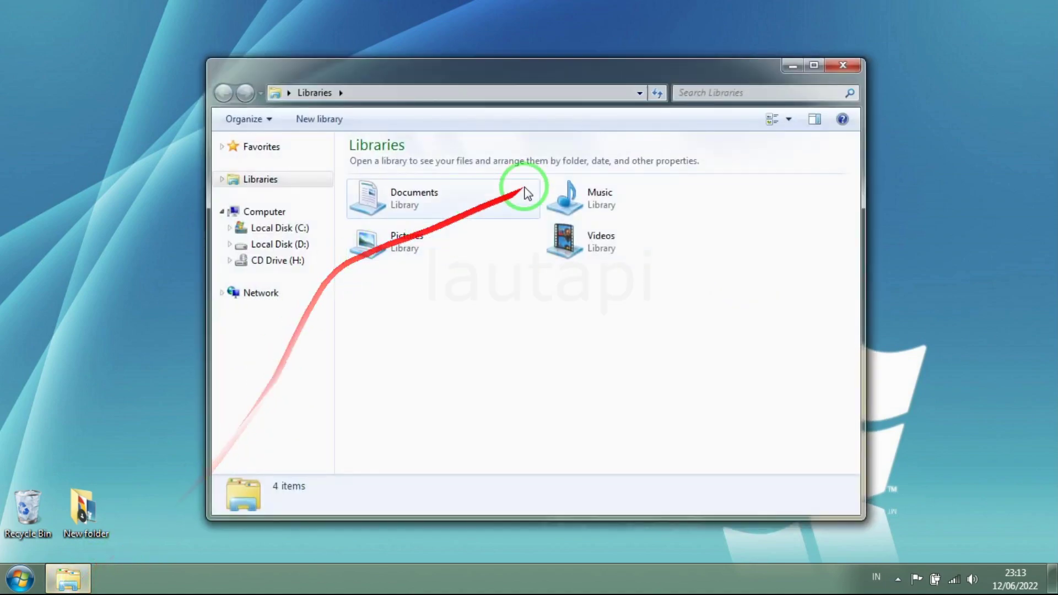
Step: Maximize the Libraries window and close it to return to the desktop
click(809, 69)
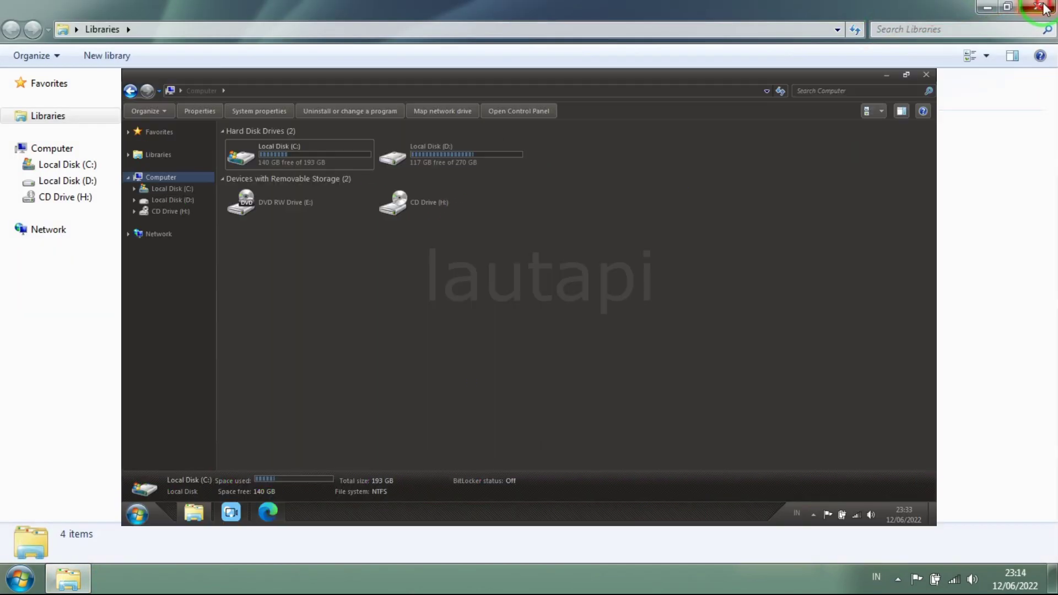
click(1036, 7)
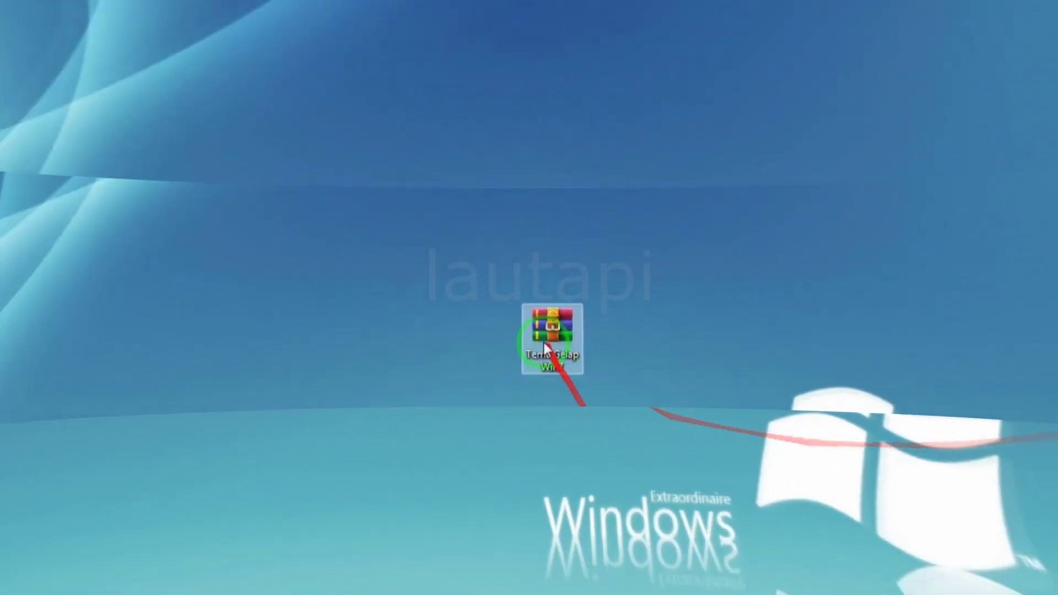
Step: Extract the Tema Gelap Win7 archive directly onto the desktop
click(540, 277)
drag(483, 202, 494, 182)
click(829, 255)
click(495, 217)
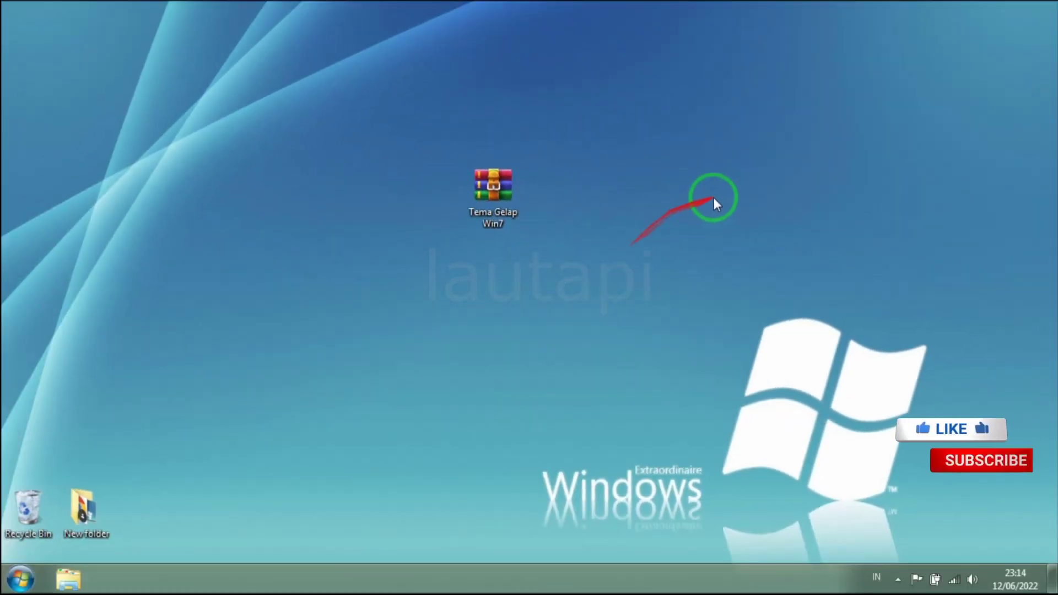
right_click(501, 202)
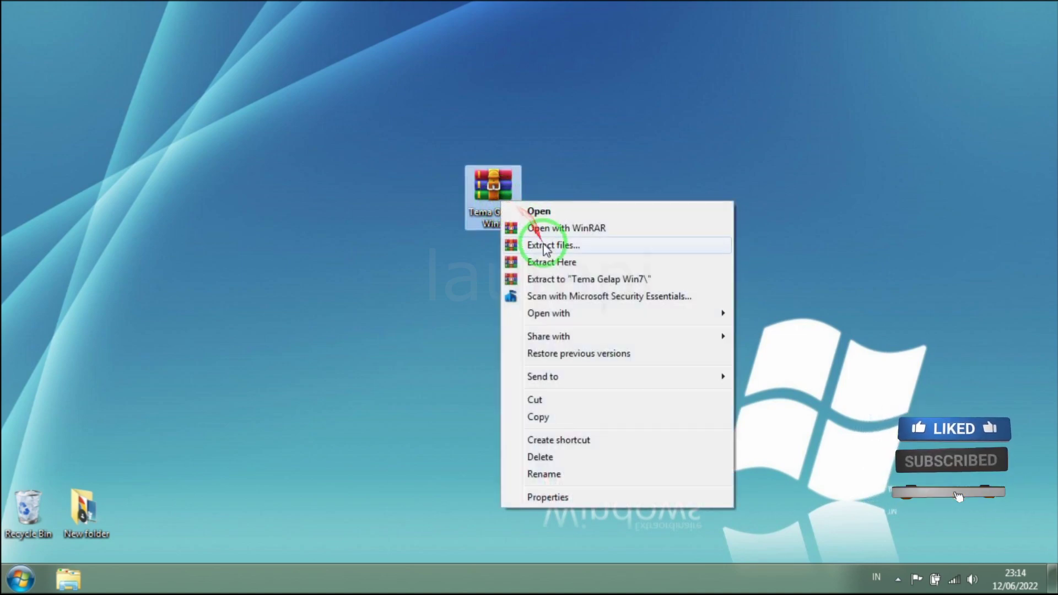
click(549, 262)
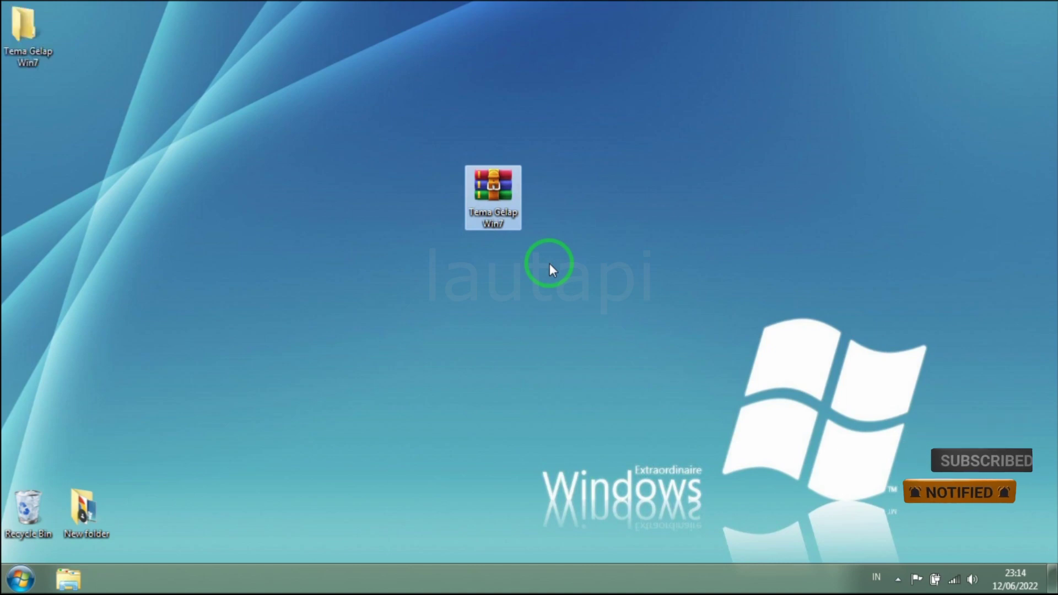
Step: Move the extracted Tema Gelap Win7 folder beside the archive of the same name on the desktop
click(38, 37)
drag(37, 37, 685, 201)
click(782, 200)
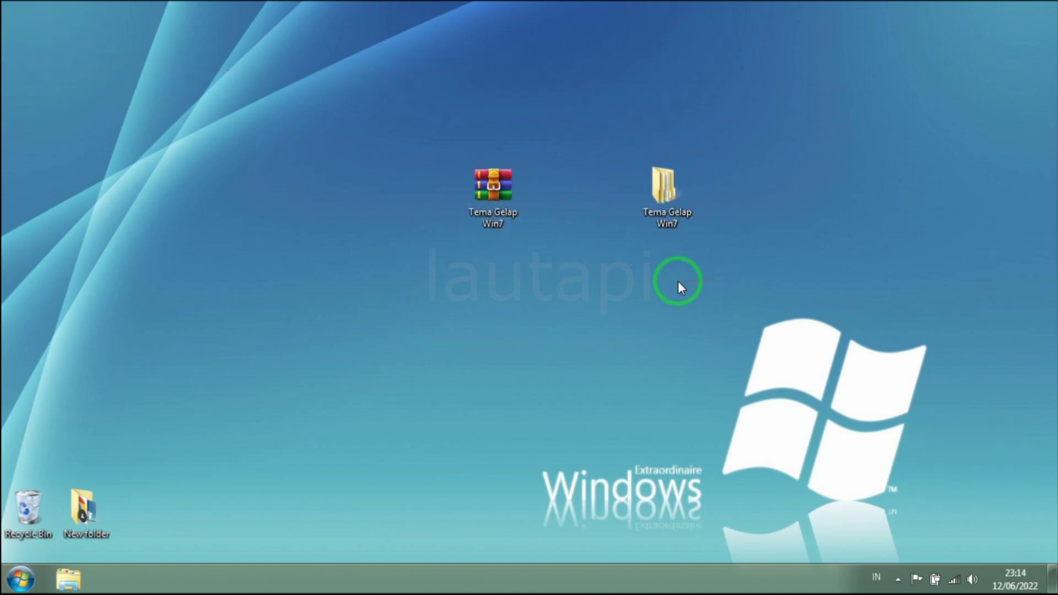
click(673, 197)
click(795, 251)
click(652, 206)
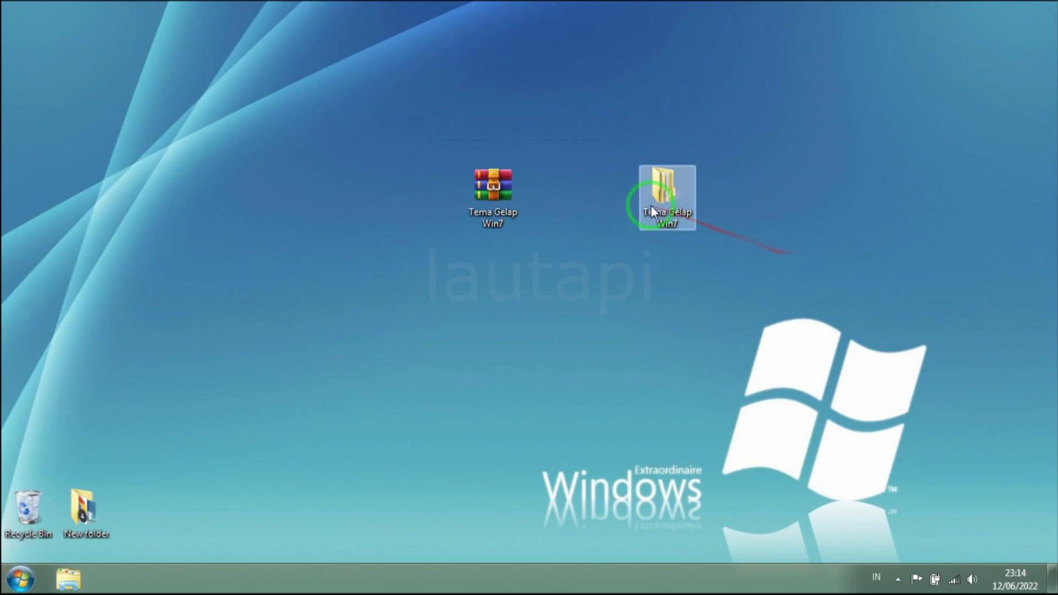
Step: Open the Tema Gelap Win7 folder and view the contents of its Universal Theme Patcher subfolder
double_click(650, 205)
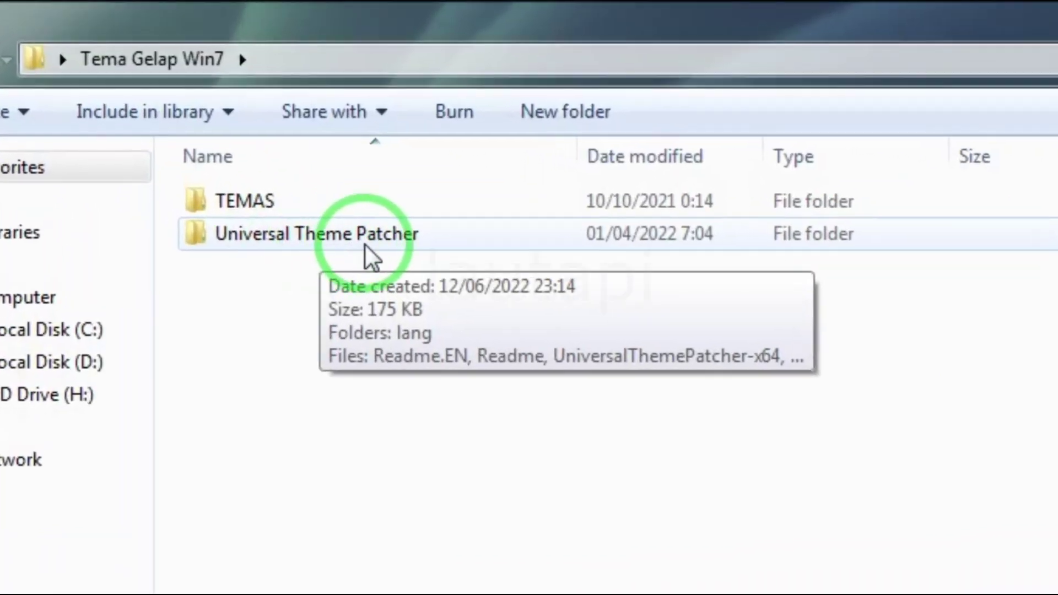
click(232, 120)
double_click(376, 239)
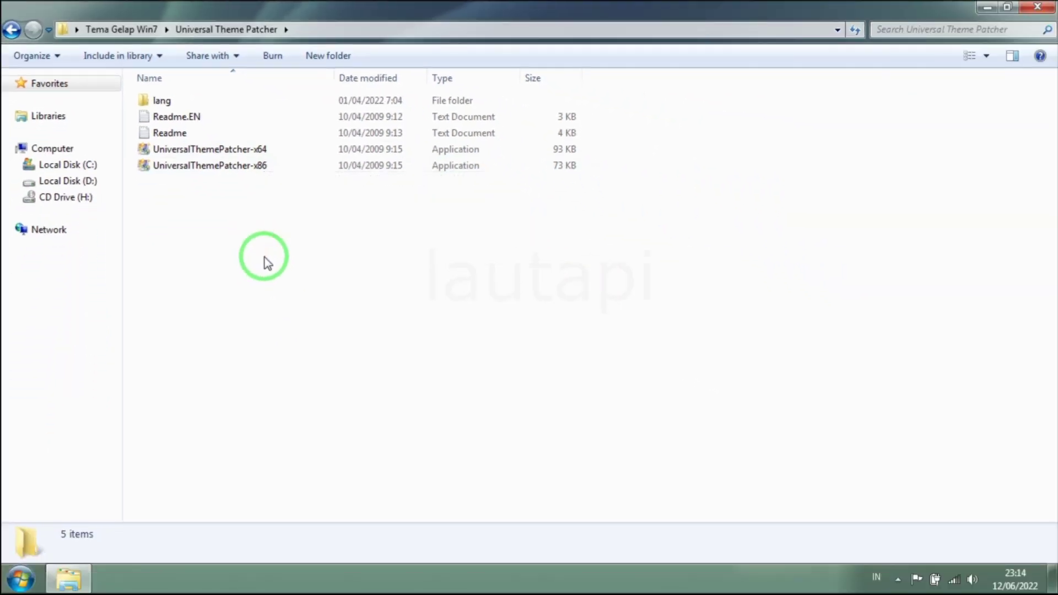
Step: Check the system type in the computer's properties, and close the System and Explorer windows
click(89, 153)
right_click(89, 156)
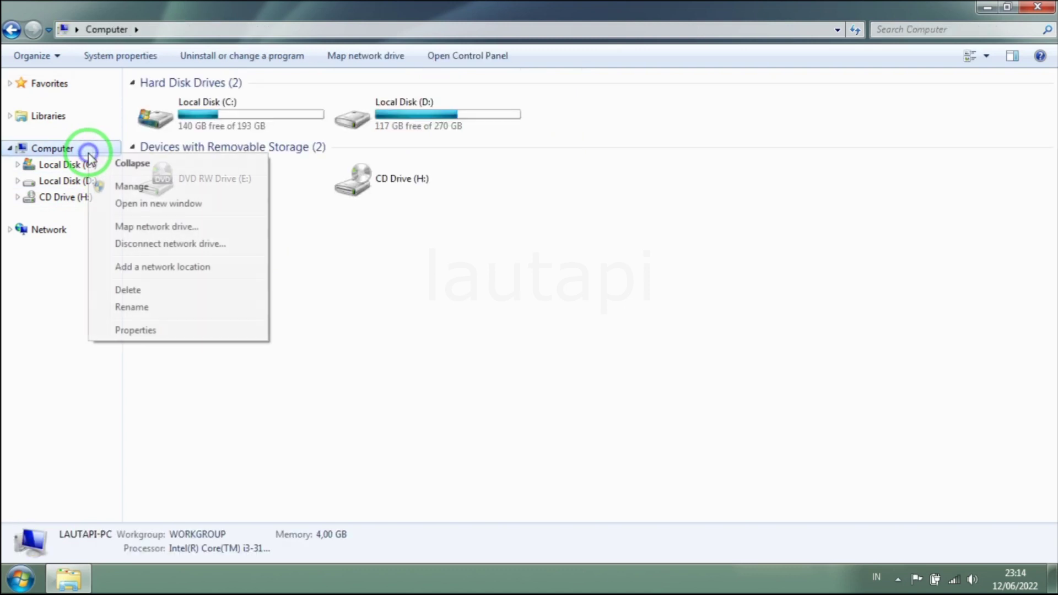
click(146, 331)
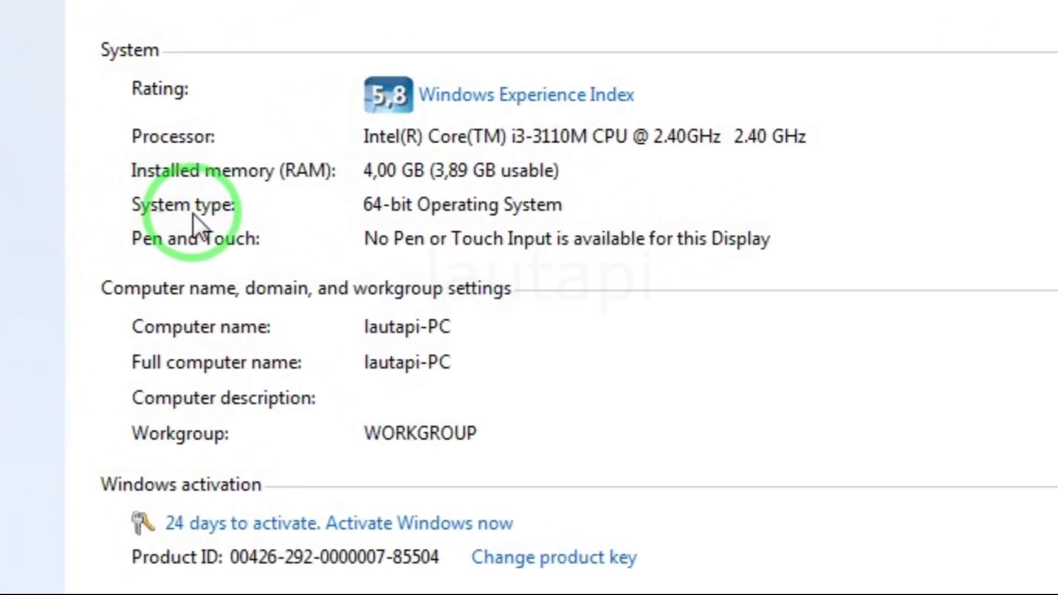
mouse_move(361, 204)
mouse_down()
mouse_move(406, 205)
mouse_move(366, 229)
mouse_move(432, 285)
mouse_move(330, 285)
mouse_up()
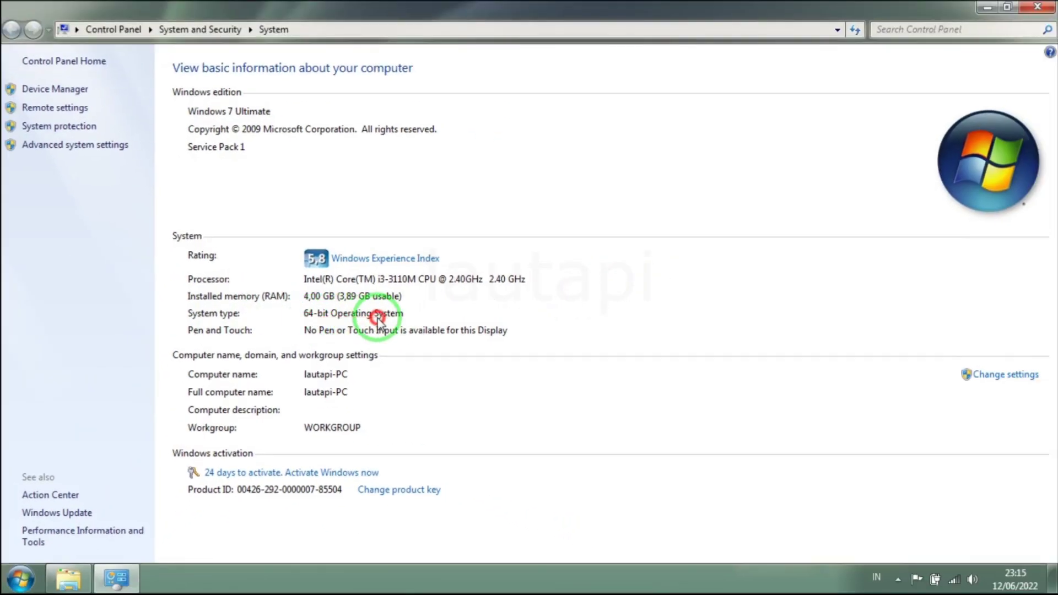
mouse_move(443, 319)
mouse_down()
mouse_move(402, 359)
mouse_move(898, 2)
mouse_move(1052, 7)
mouse_up()
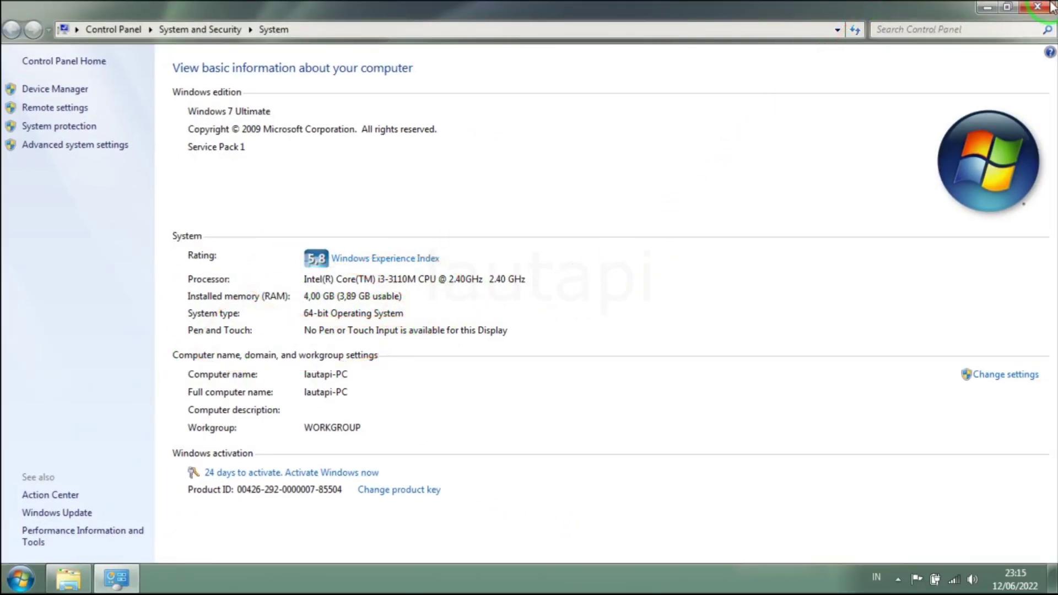
click(1038, 6)
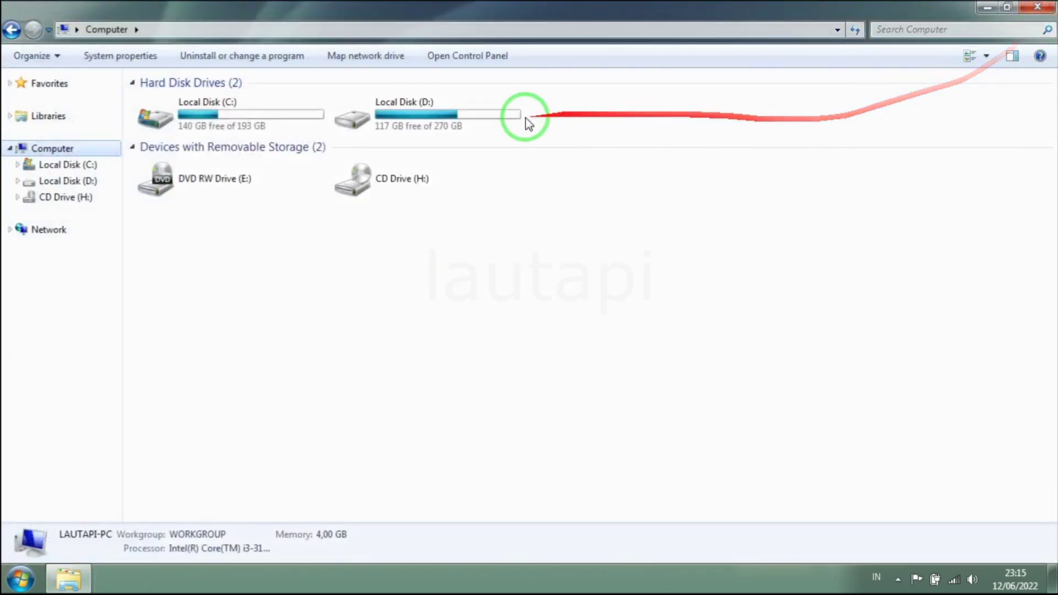
click(1038, 7)
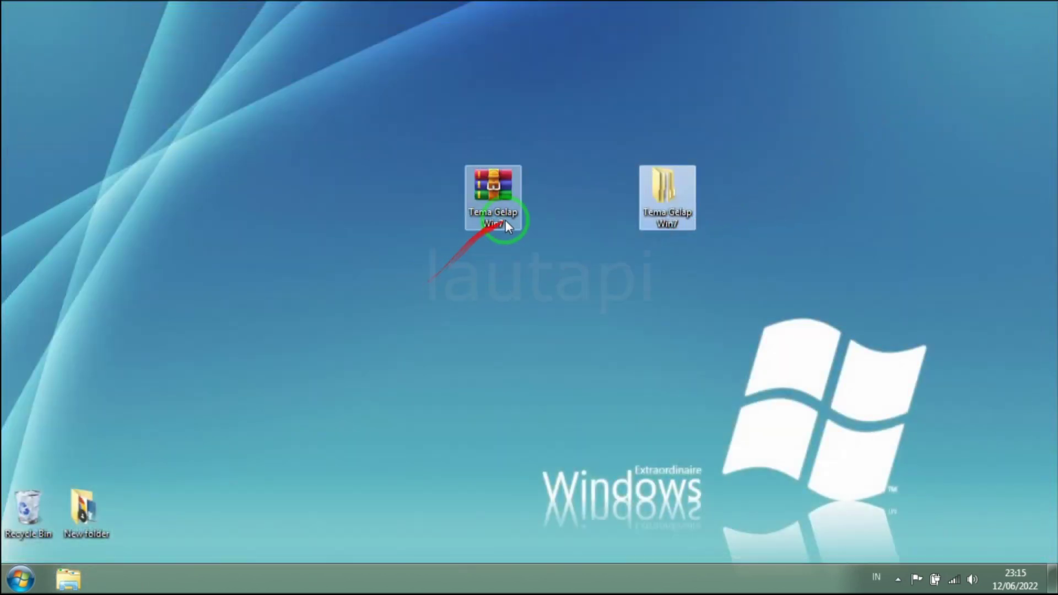
Step: Run UniversalThemePatcher-x64 from the extracted Universal Theme Patcher folder with English as the interface language, and proceed to the patch details
double_click(665, 196)
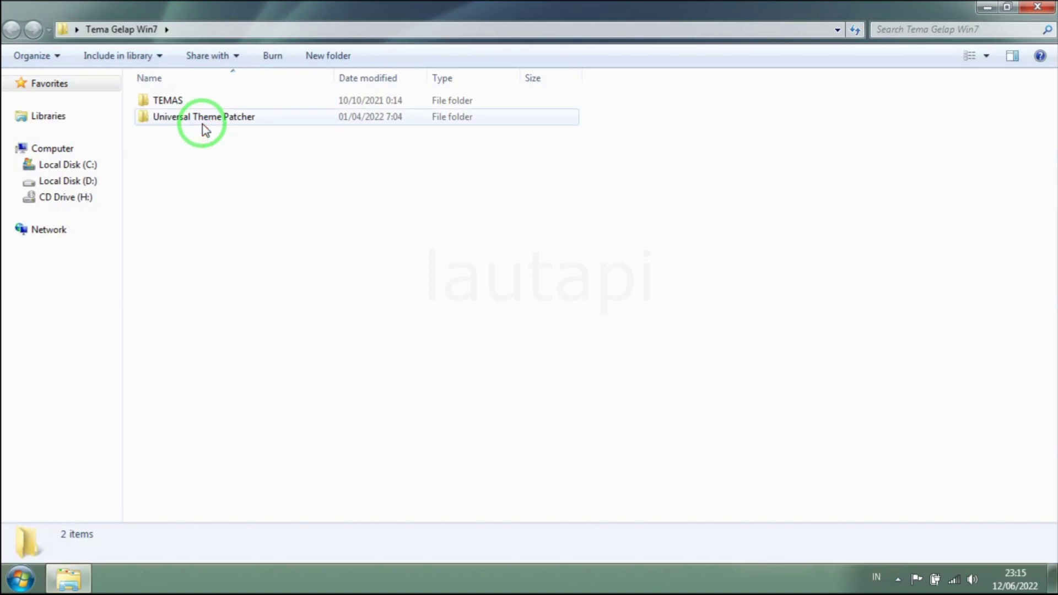
double_click(202, 122)
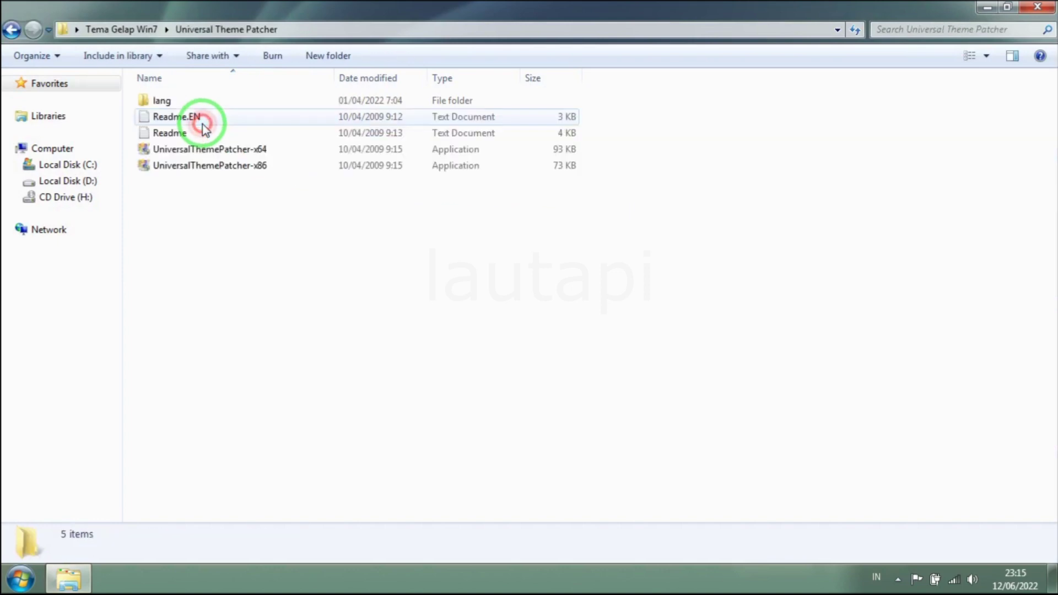
click(203, 152)
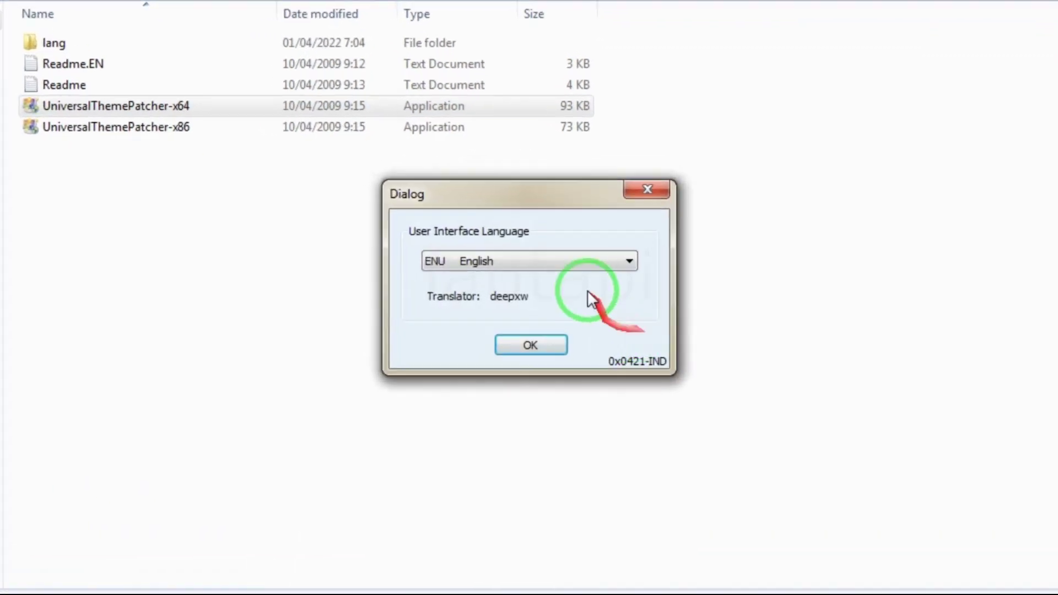
click(523, 351)
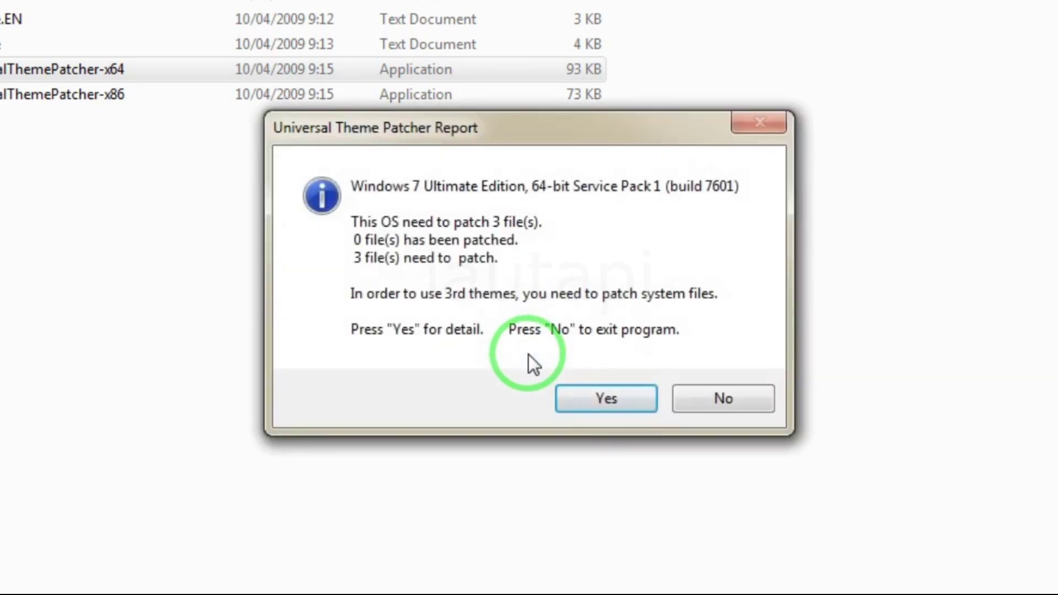
click(595, 394)
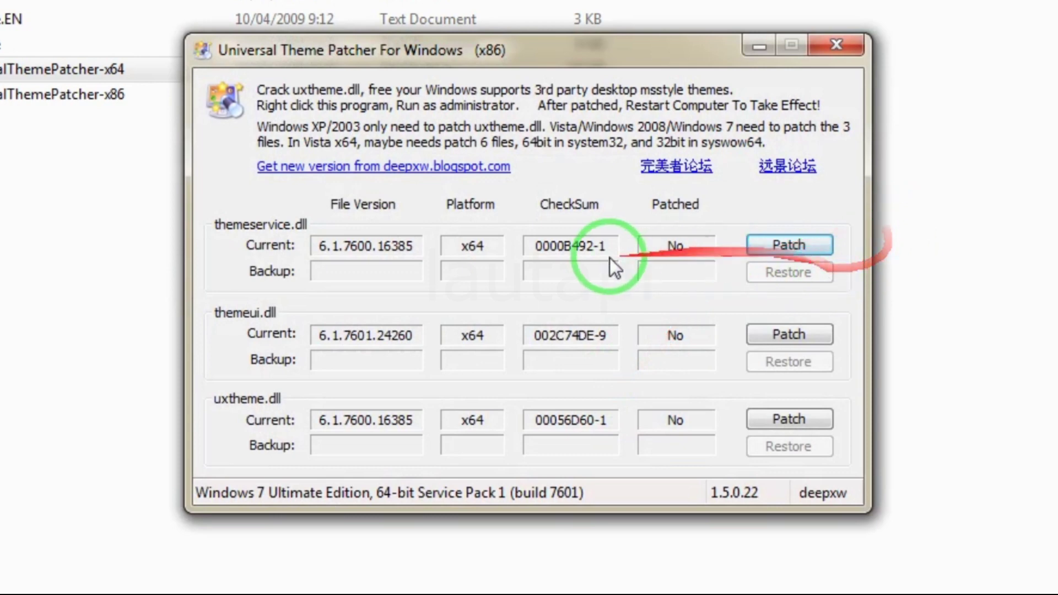
Step: Patch themeservice.dll, themeui.dll and uxtheme.dll, and restart the computer
click(796, 249)
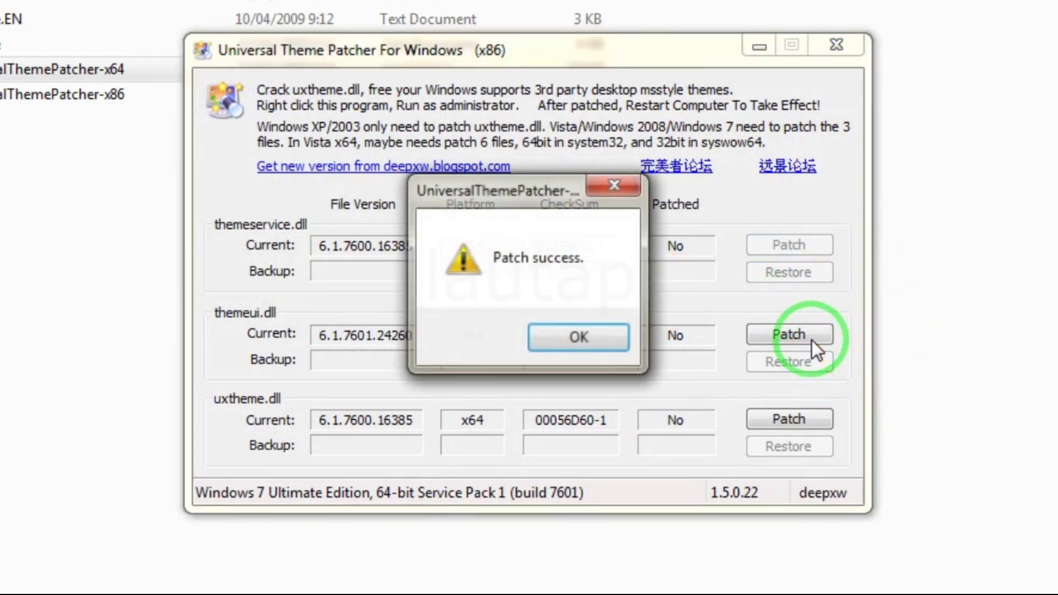
click(601, 339)
click(787, 333)
click(578, 337)
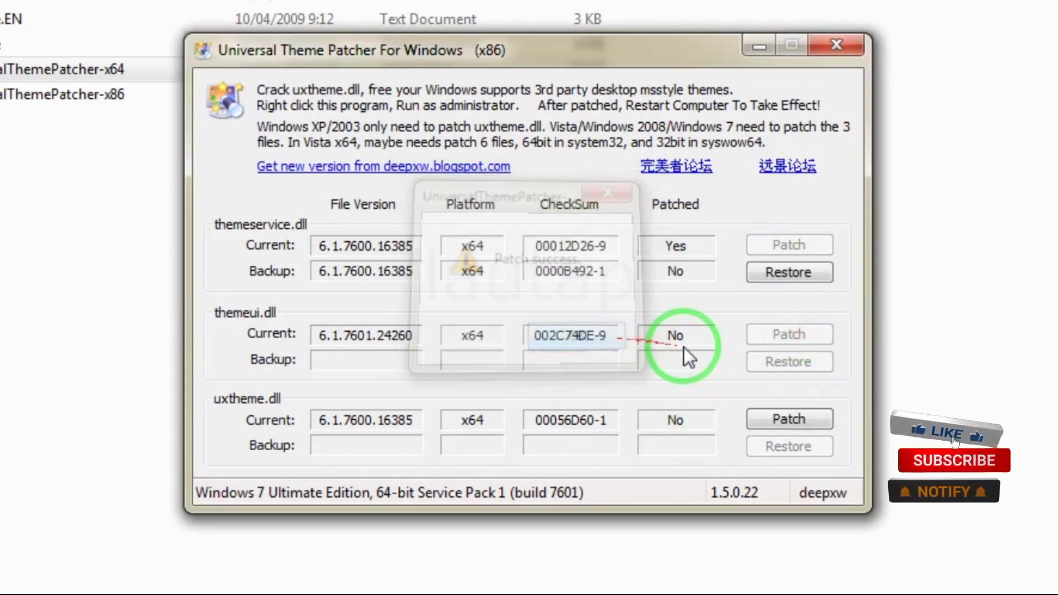
click(820, 419)
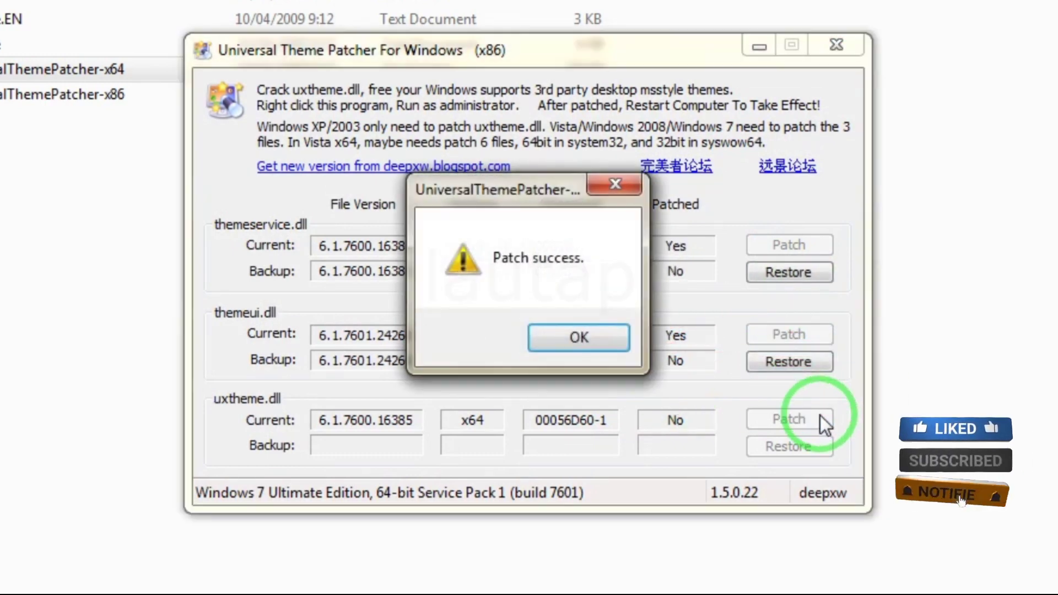
click(603, 331)
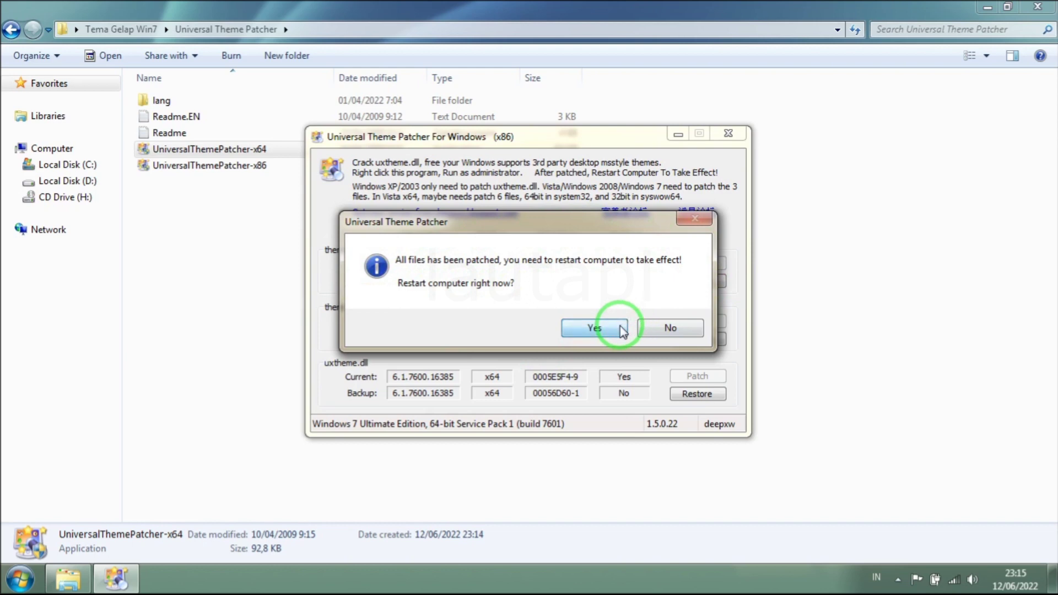
click(622, 329)
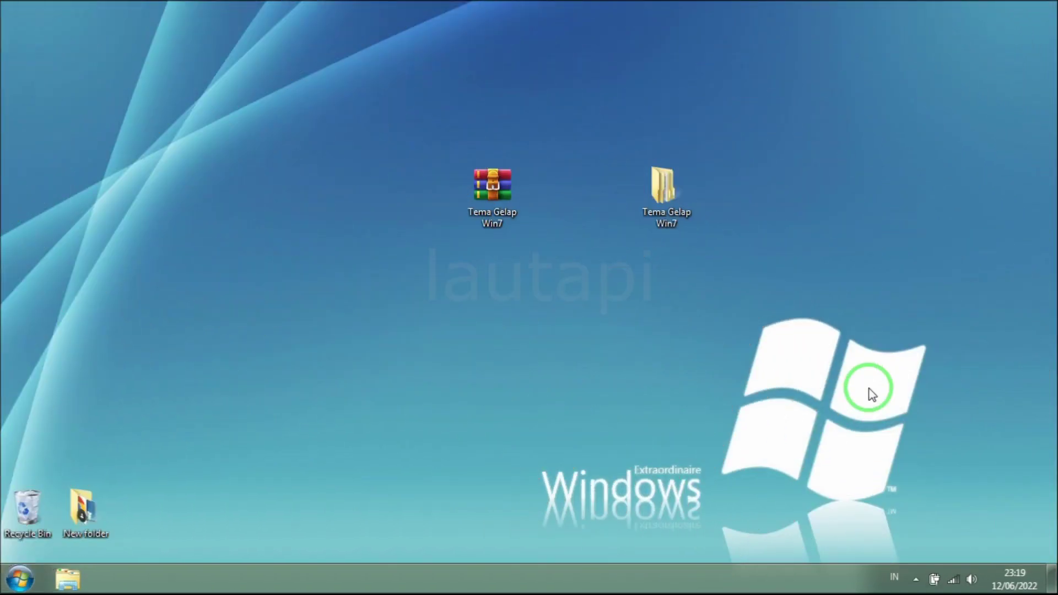
right_click(256, 230)
click(281, 270)
right_click(294, 189)
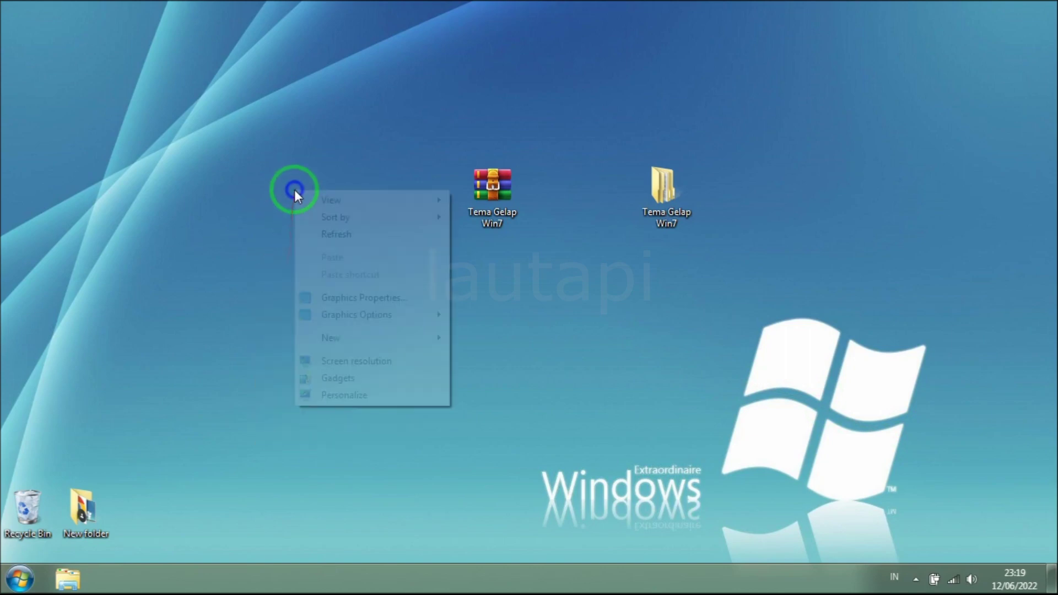
click(329, 239)
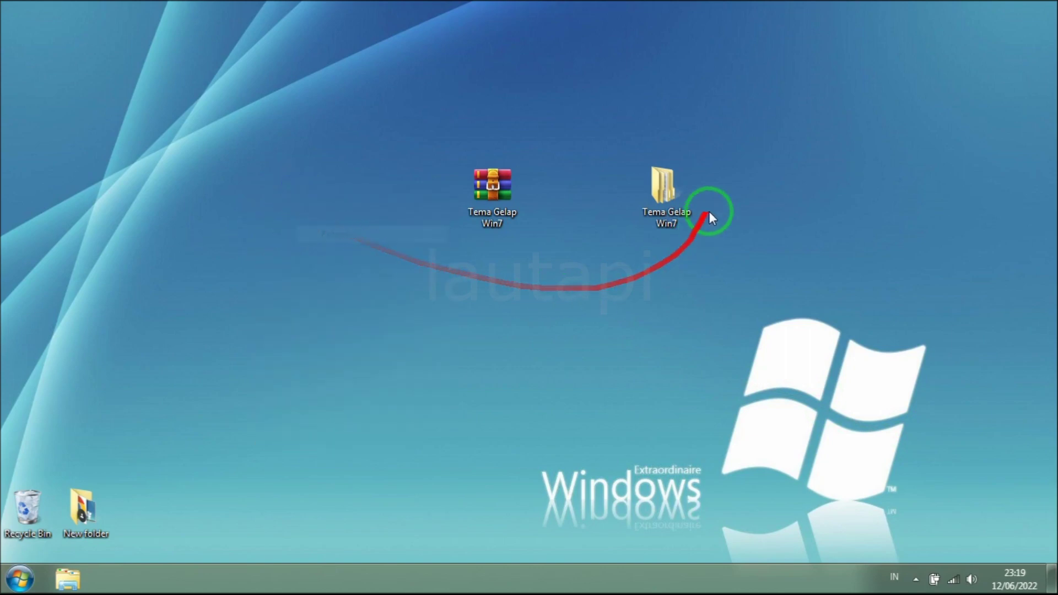
Step: Copy the Steam folder and all Steam theme files from the TEMAS folder inside Tema Gelap Win7
double_click(671, 205)
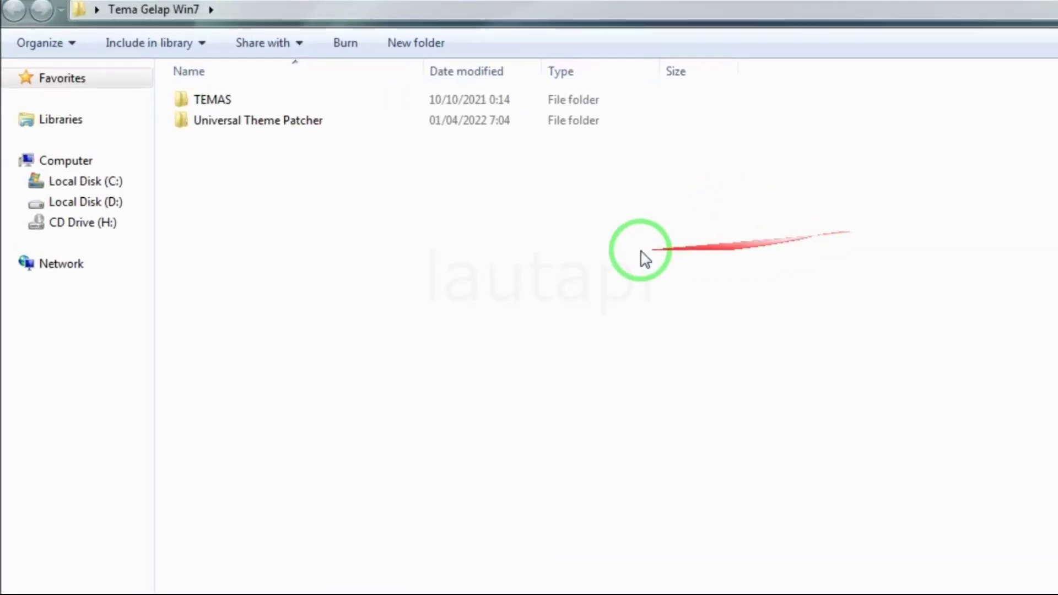
double_click(270, 101)
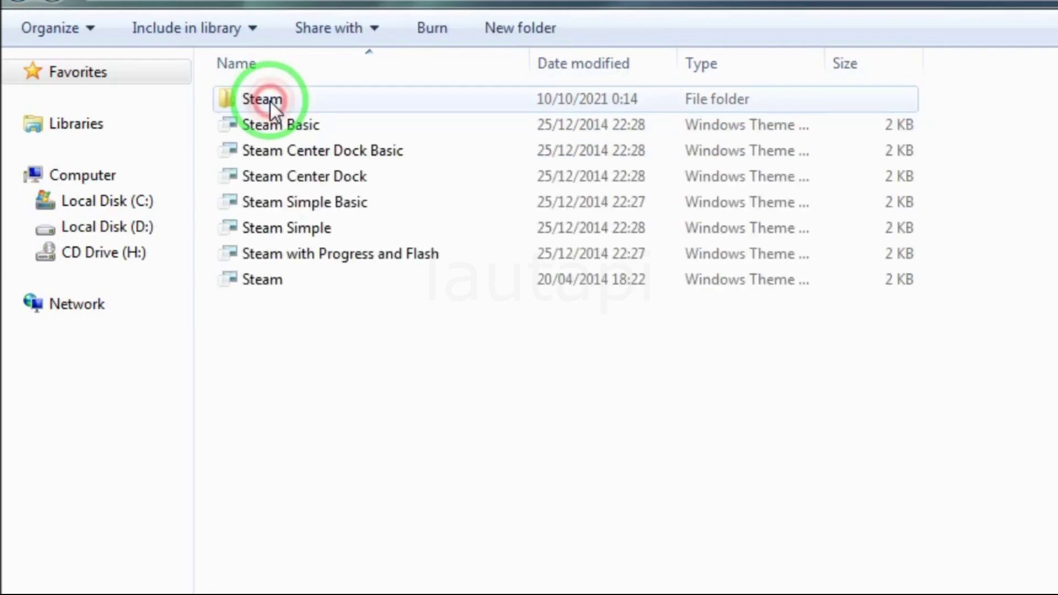
drag(385, 375, 254, 92)
right_click(270, 105)
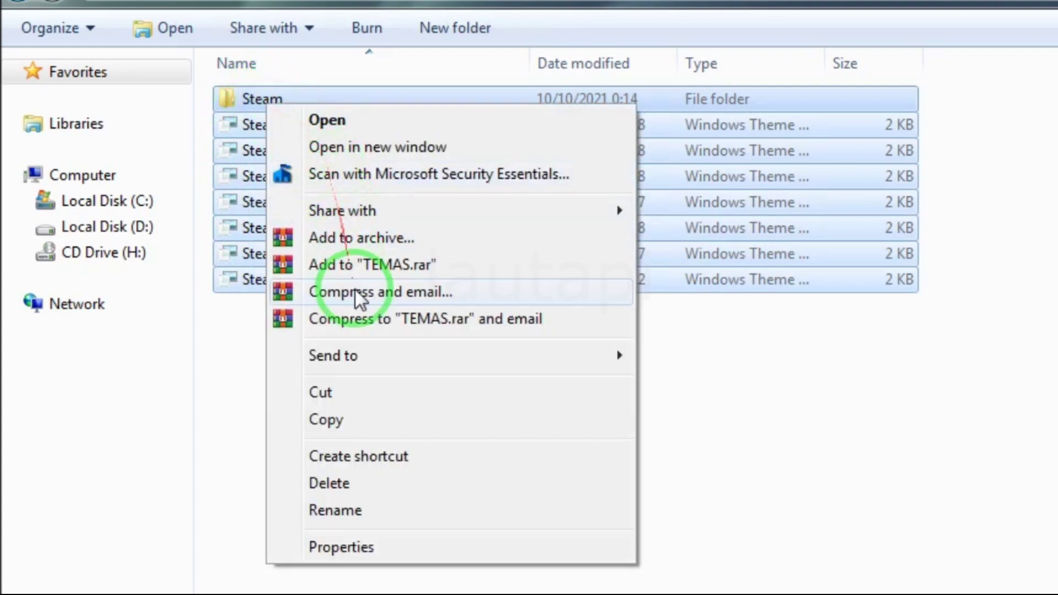
click(363, 419)
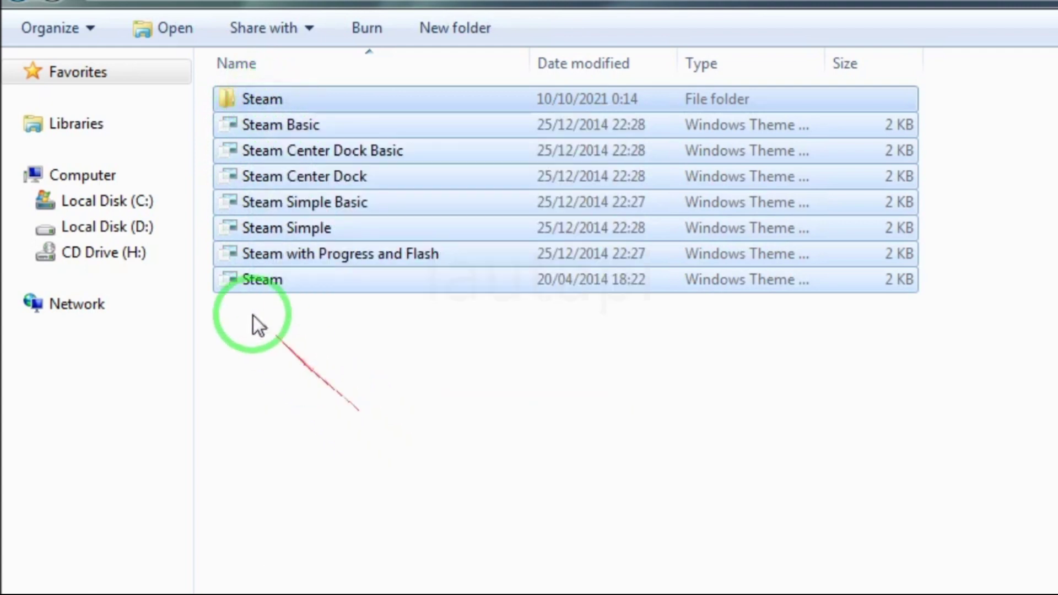
Step: Open the Themes folder inside Windows\Resources on Local Disk (C:)
click(142, 208)
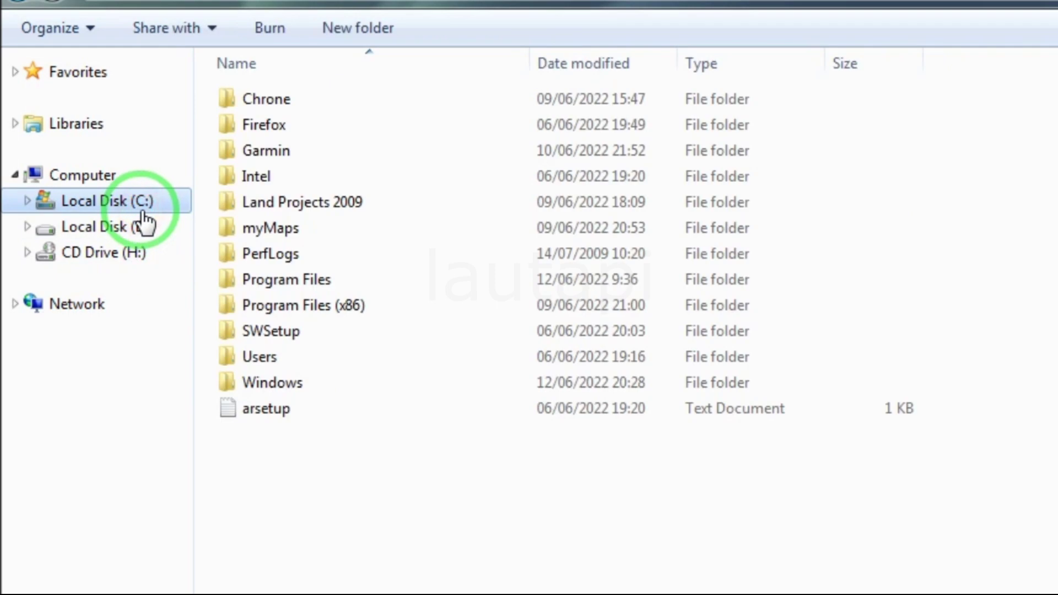
double_click(304, 382)
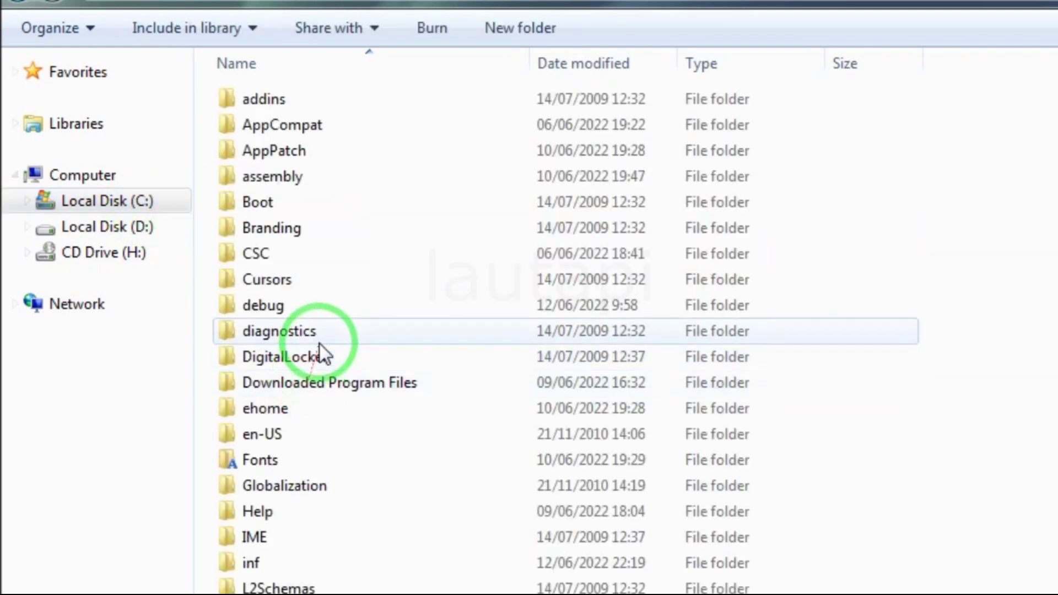
scroll(322, 347, down, 2)
scroll(319, 343, down, 3)
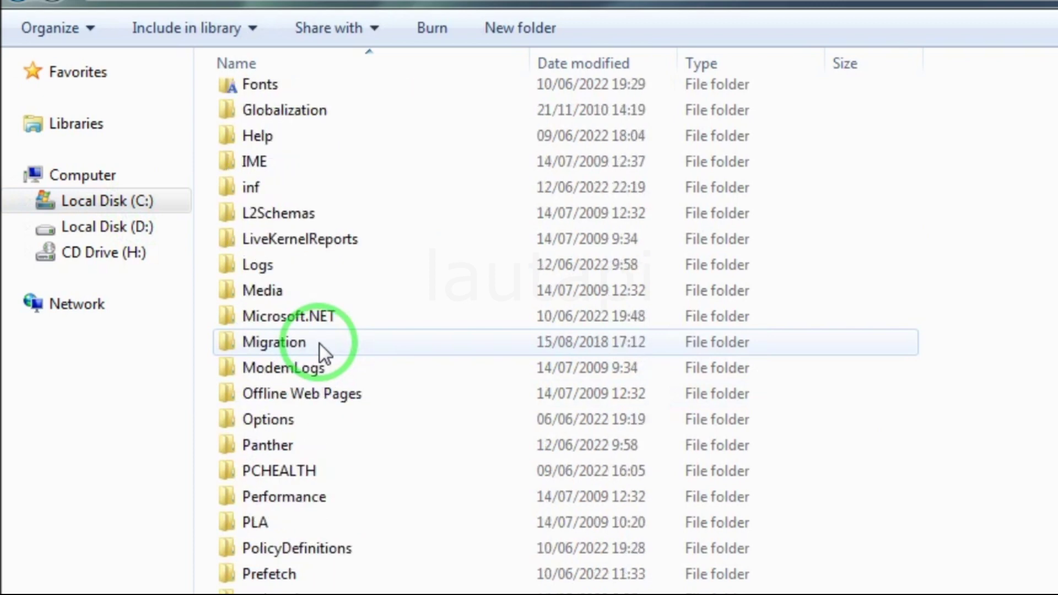
scroll(320, 364, down, 2)
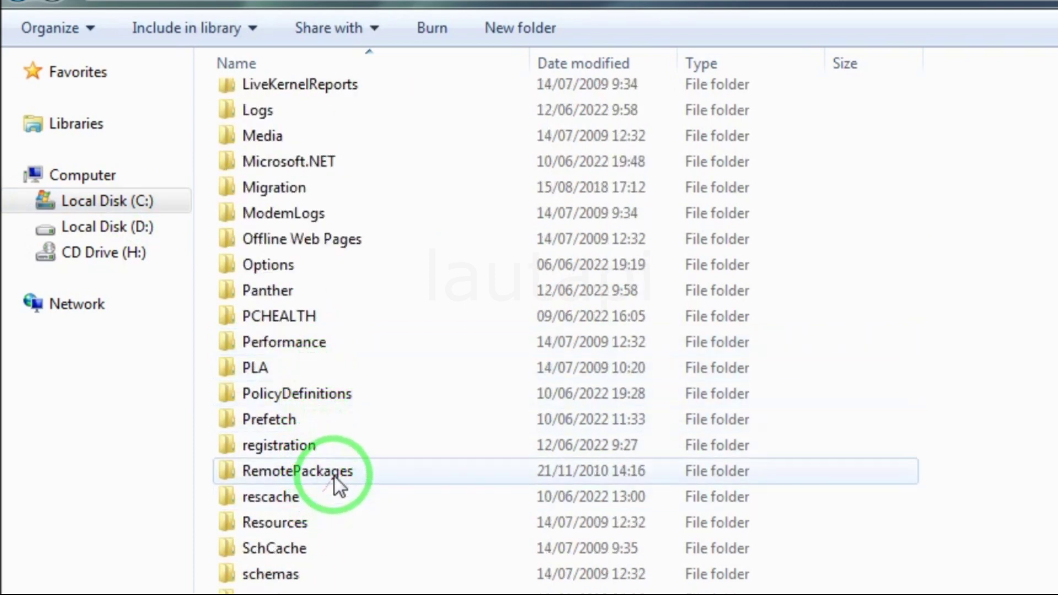
click(329, 526)
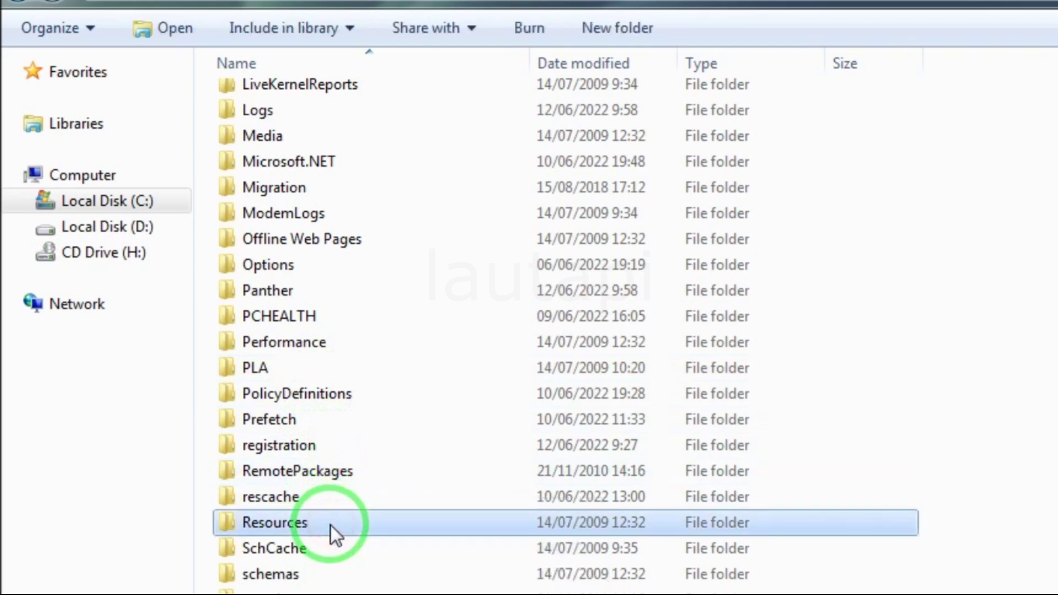
double_click(331, 526)
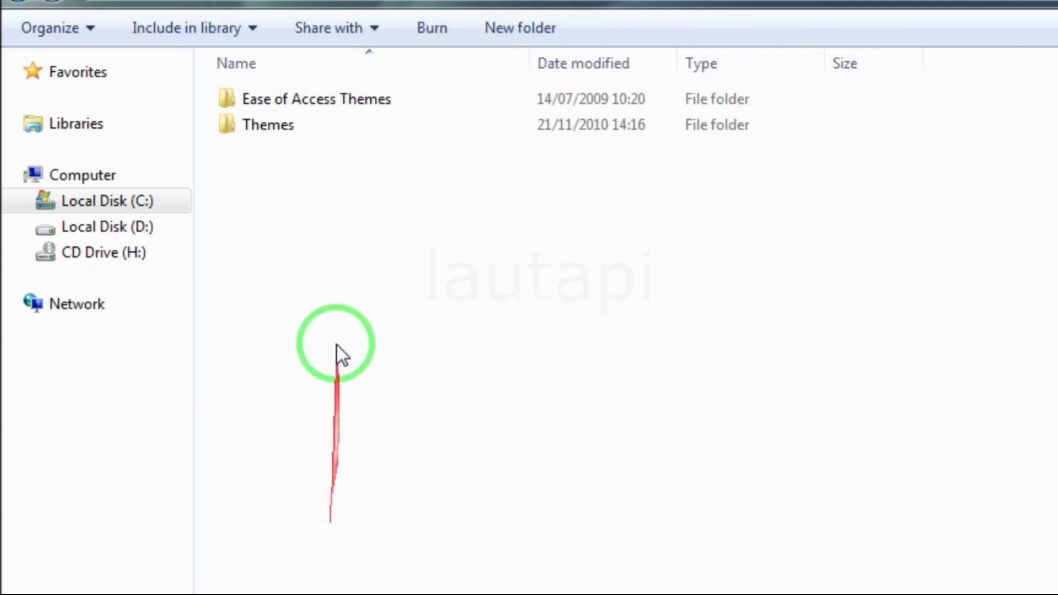
double_click(320, 131)
Step: Paste the copied Steam folder and theme files here, granting administrator permission for all current items, and close the Explorer window
right_click(436, 397)
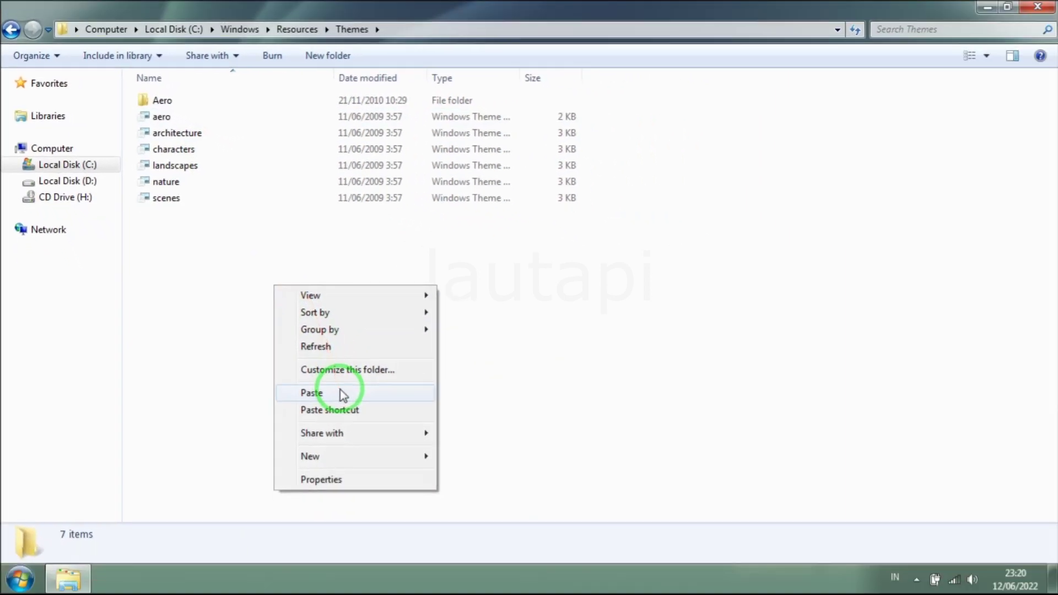
click(341, 394)
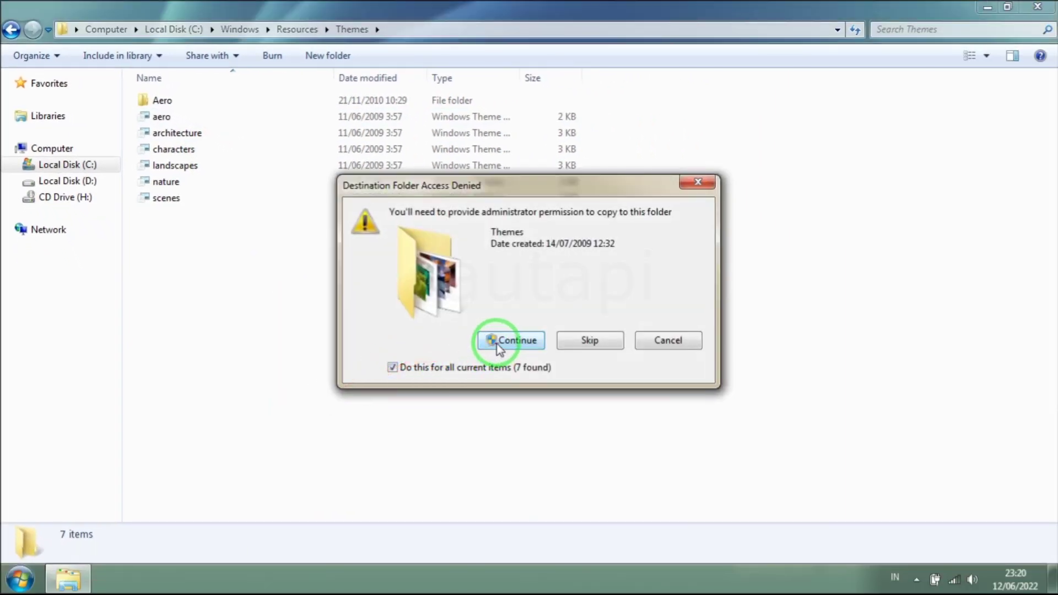
click(510, 342)
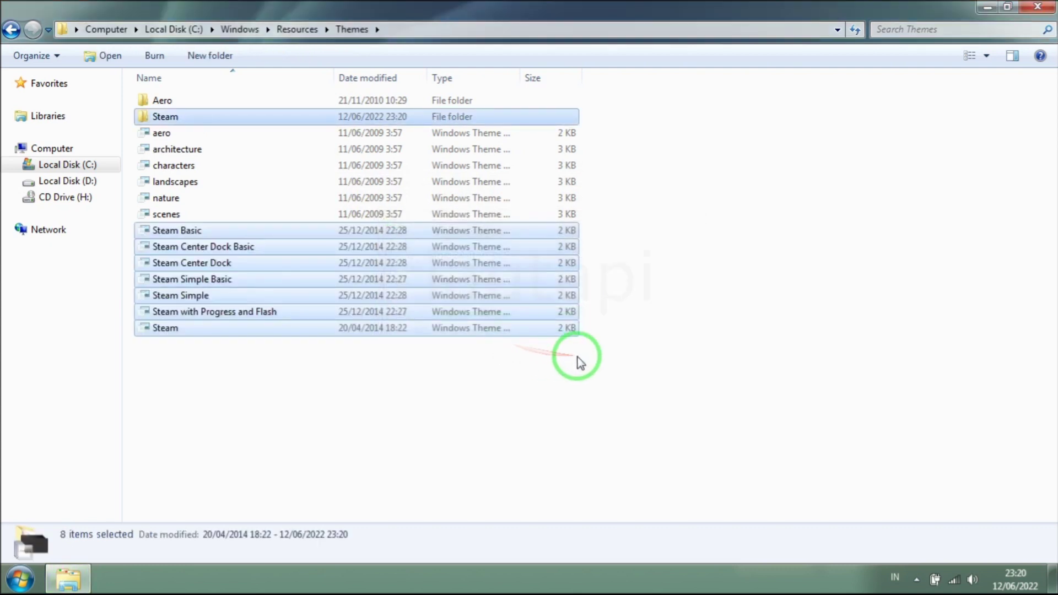
click(577, 360)
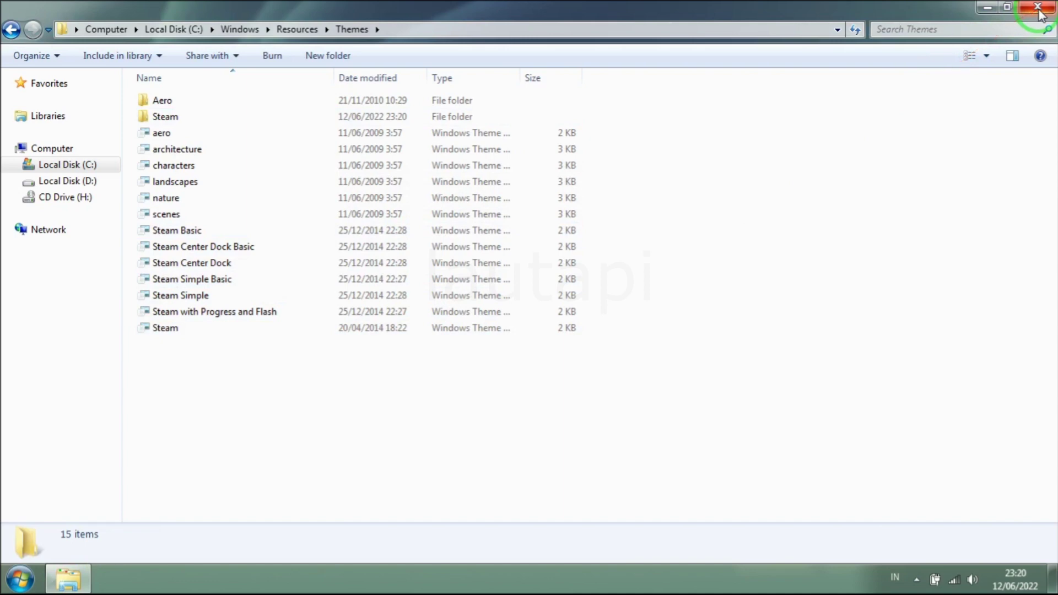
click(1038, 7)
Step: Apply the first Steam VS Basic theme from the installed themes in the desktop's Personalization settings, and close the window
right_click(248, 189)
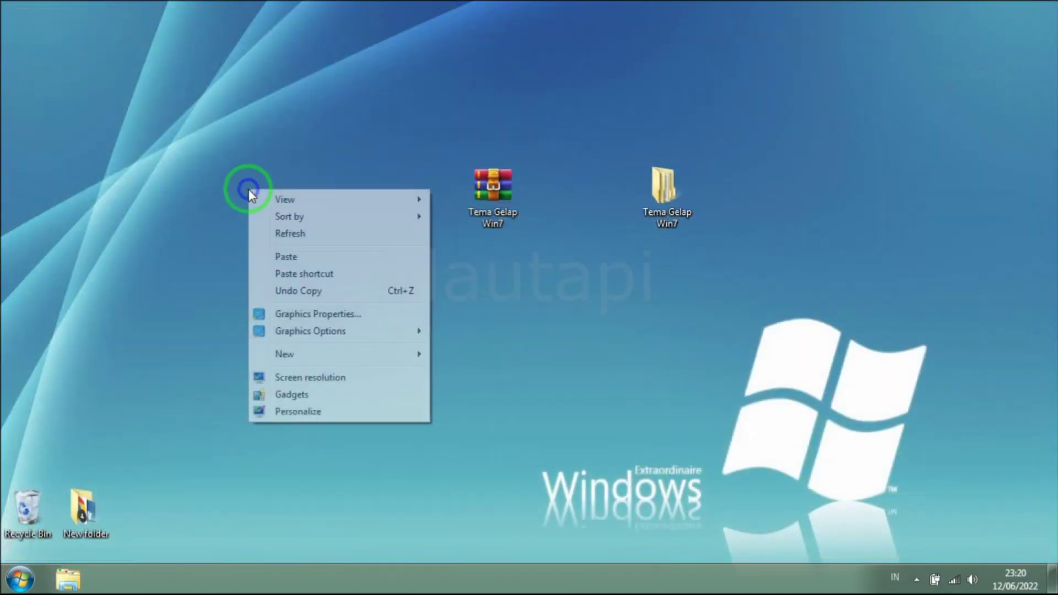
click(275, 234)
right_click(260, 164)
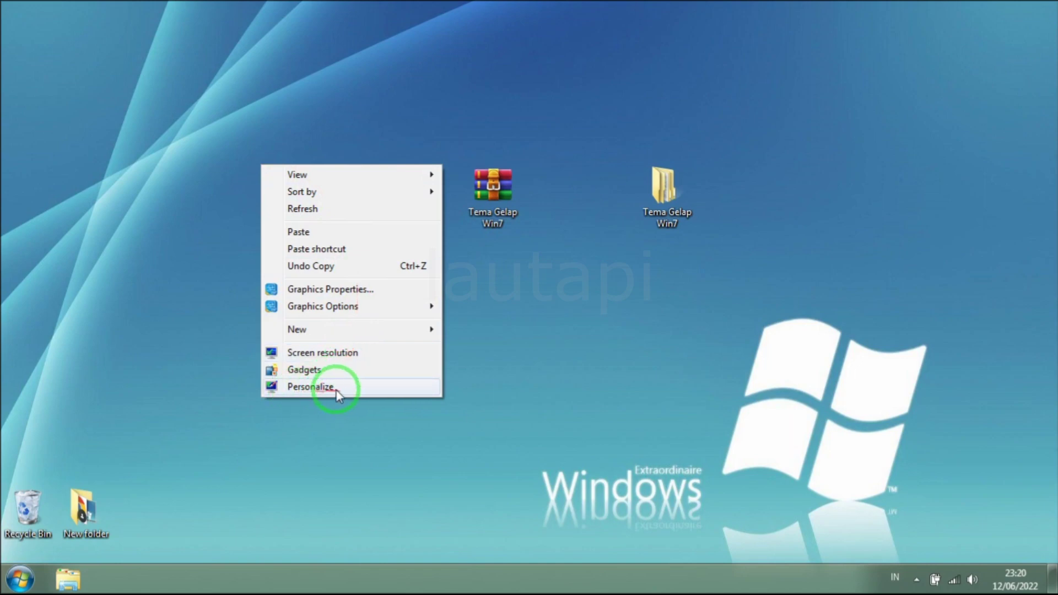
click(322, 389)
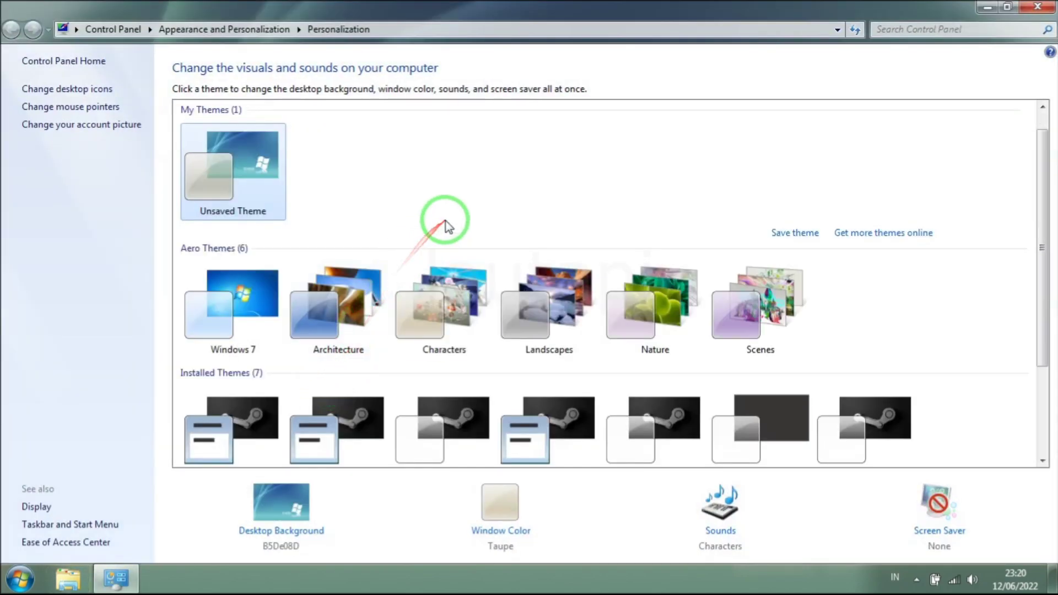
scroll(446, 221, down, 2)
scroll(450, 226, down, 1)
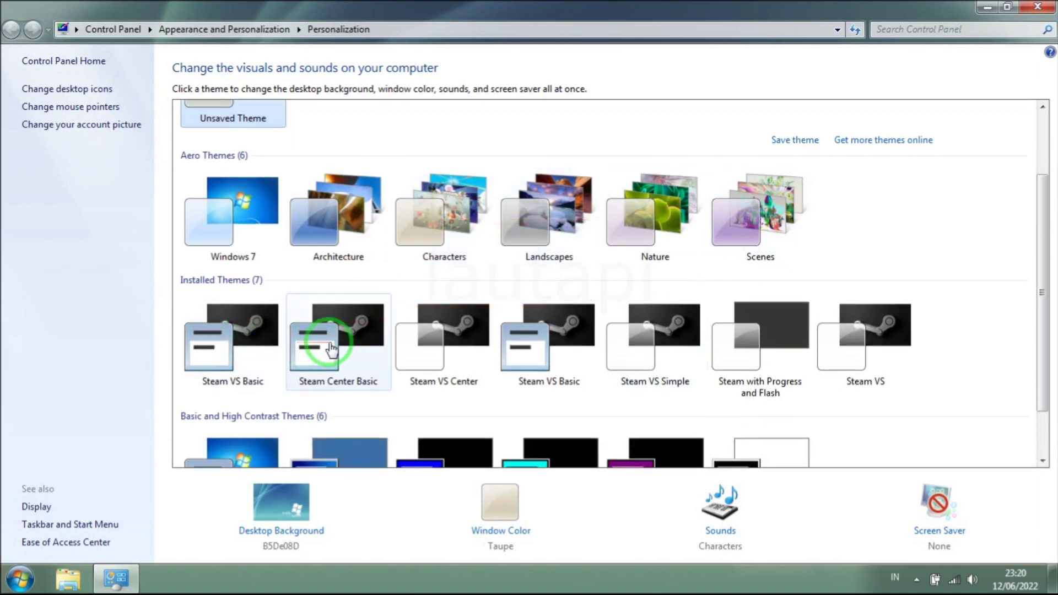
click(244, 340)
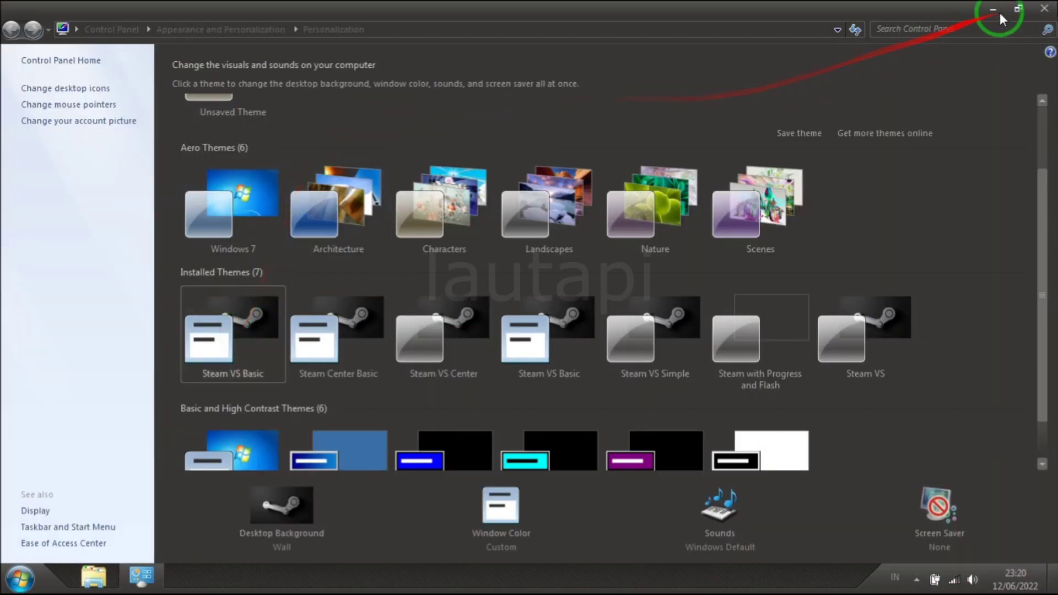
click(1043, 8)
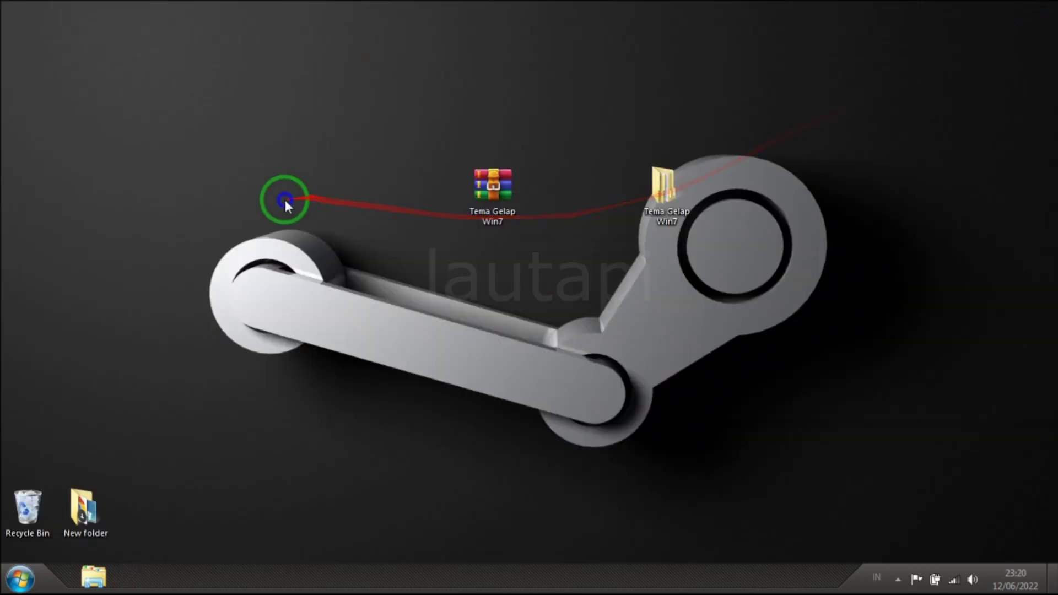
Step: Examine the dark theme's look in the desktop context menu and in Explorer on drives C and D, including D's DESKTOP folder
right_click(284, 197)
key(Escape)
right_click(246, 204)
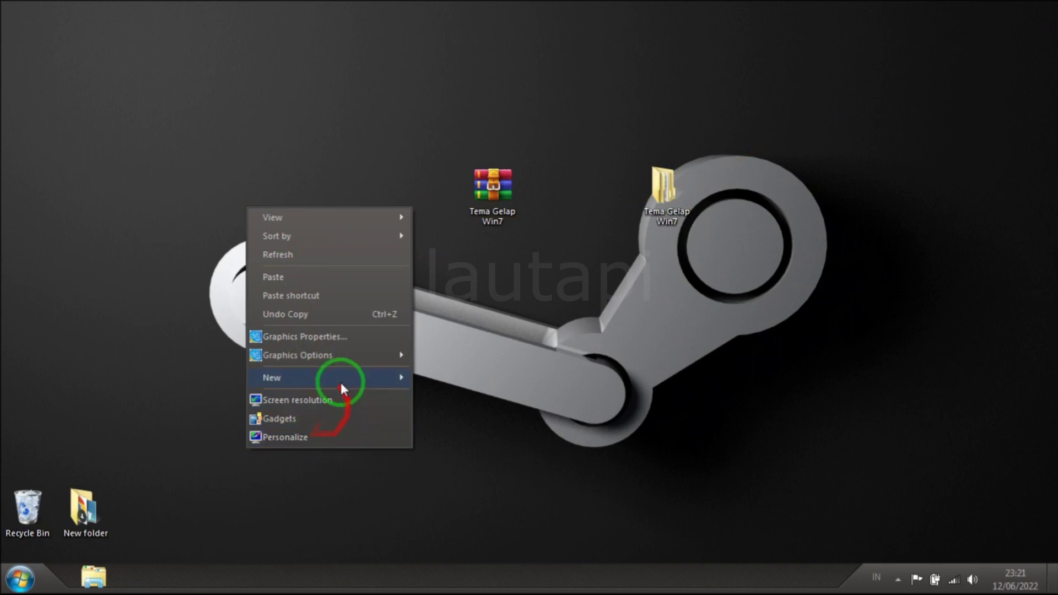
click(195, 467)
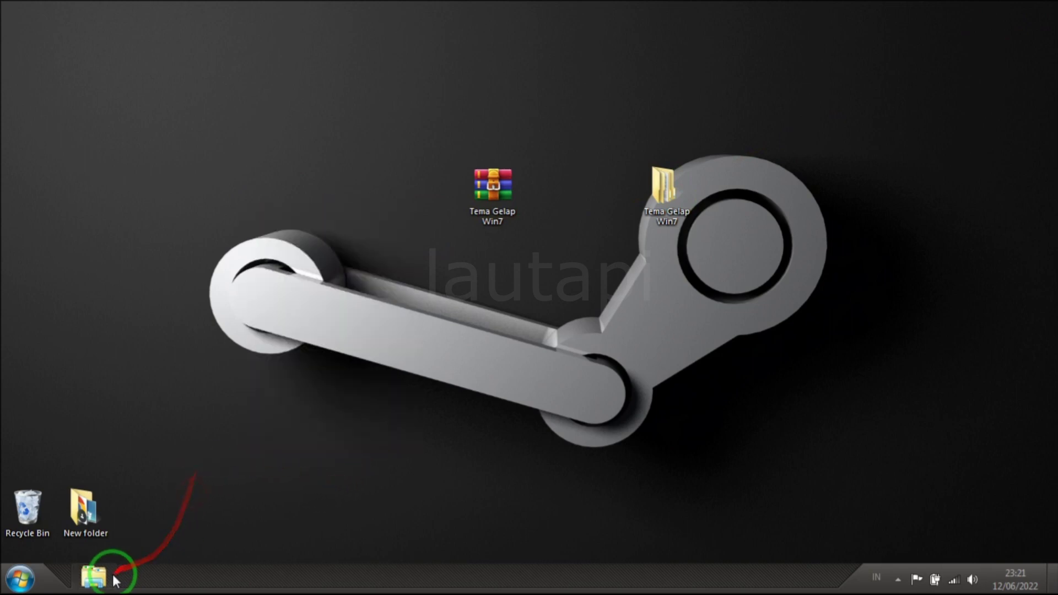
click(101, 577)
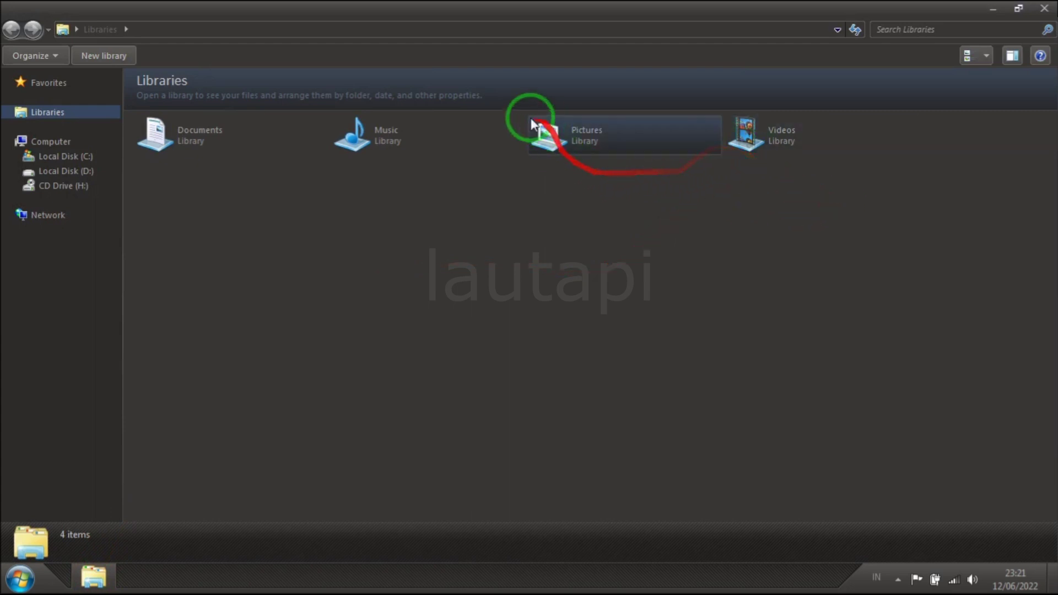
click(84, 158)
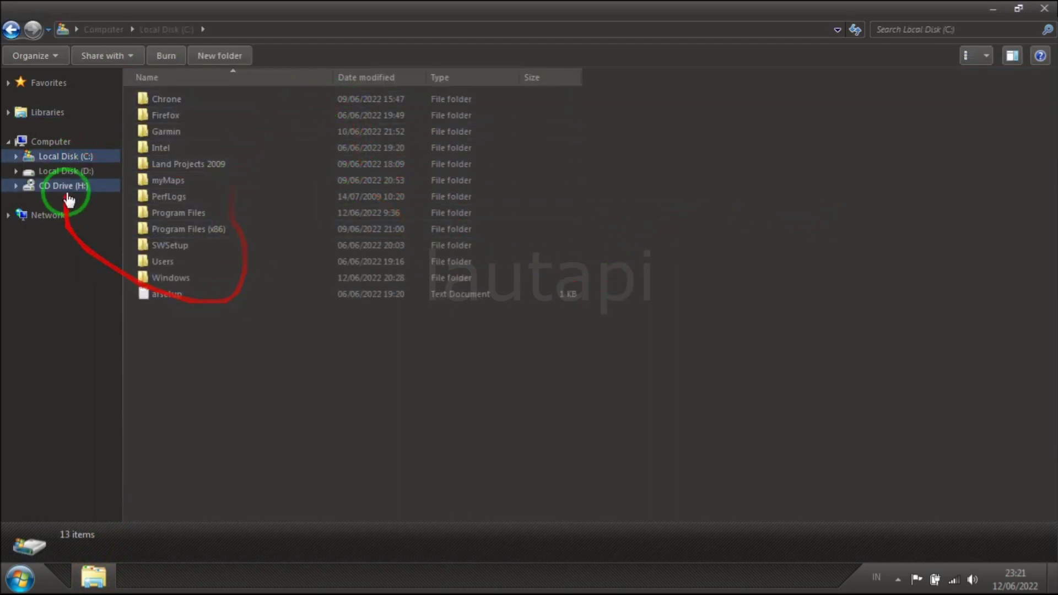
click(66, 171)
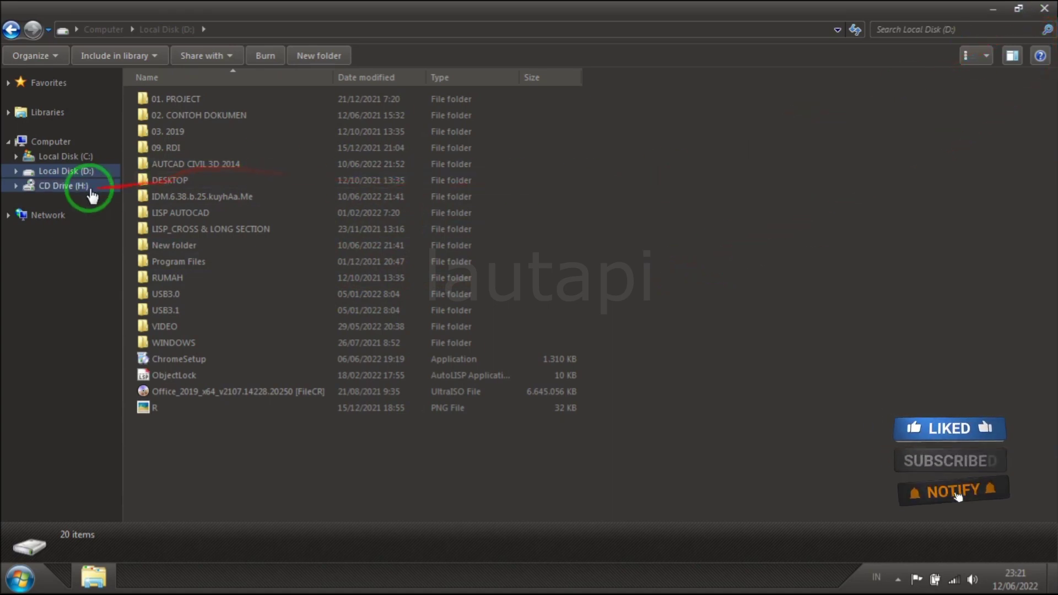
click(77, 159)
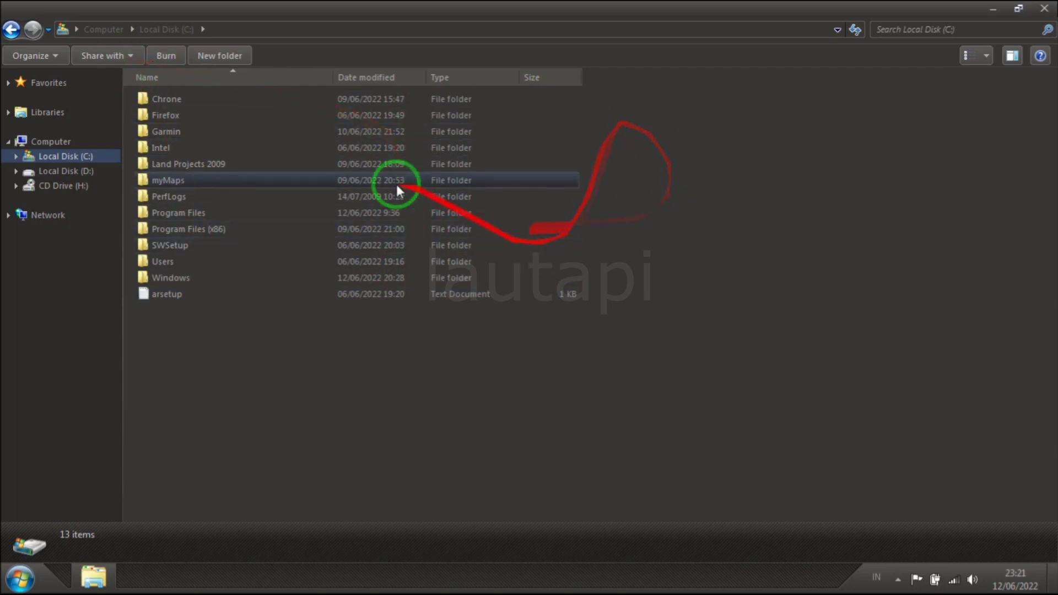
click(66, 171)
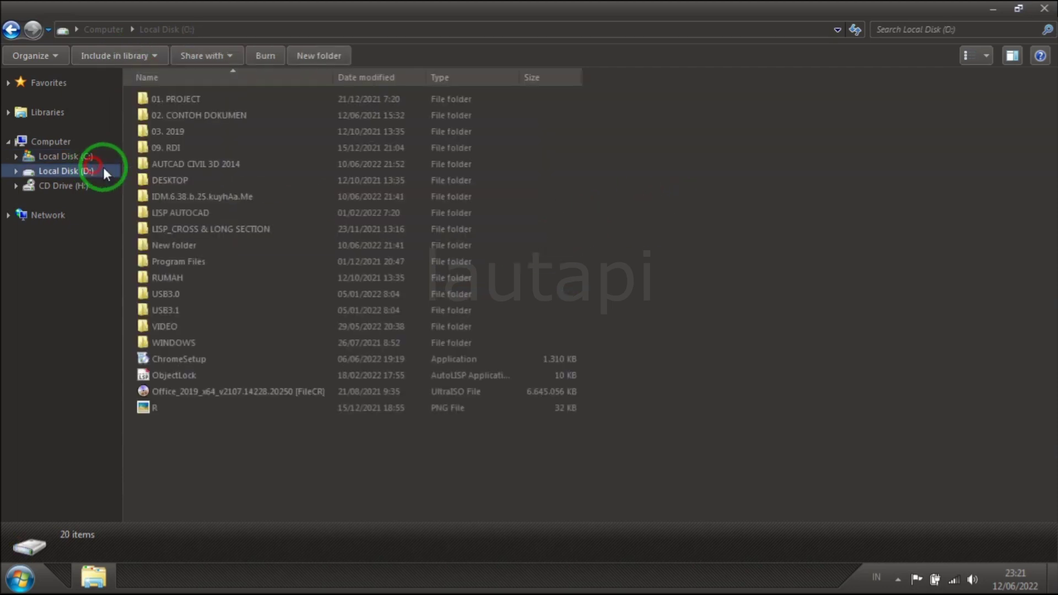
click(351, 180)
double_click(351, 181)
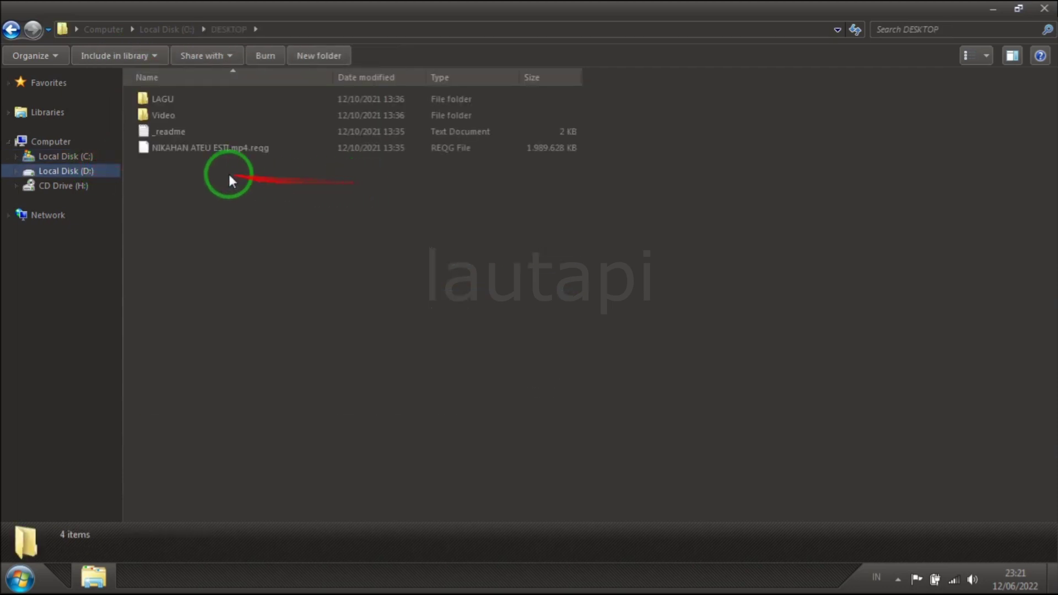
click(12, 30)
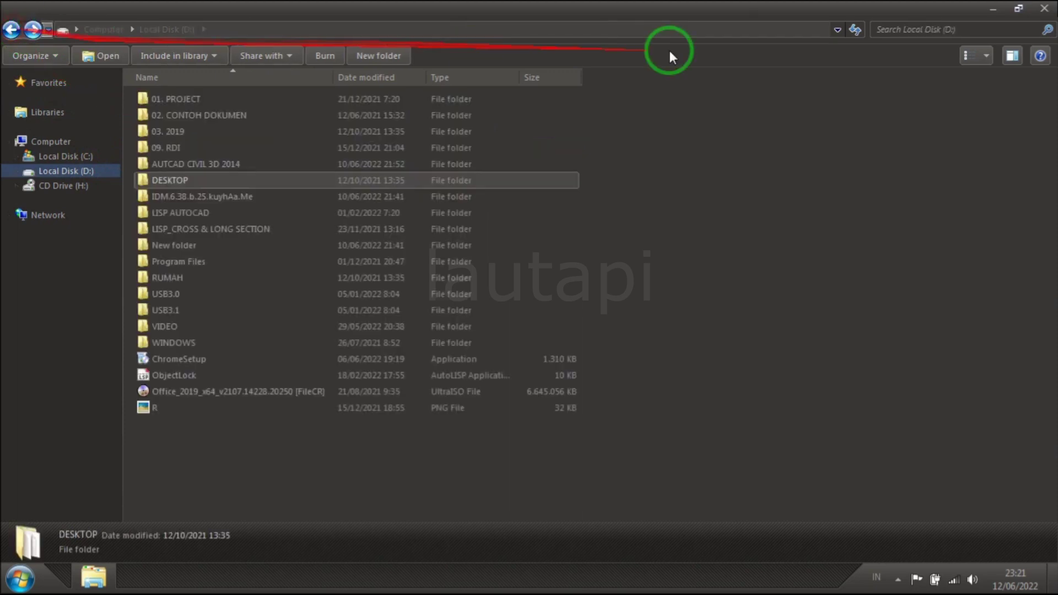
click(1044, 8)
right_click(505, 149)
click(554, 198)
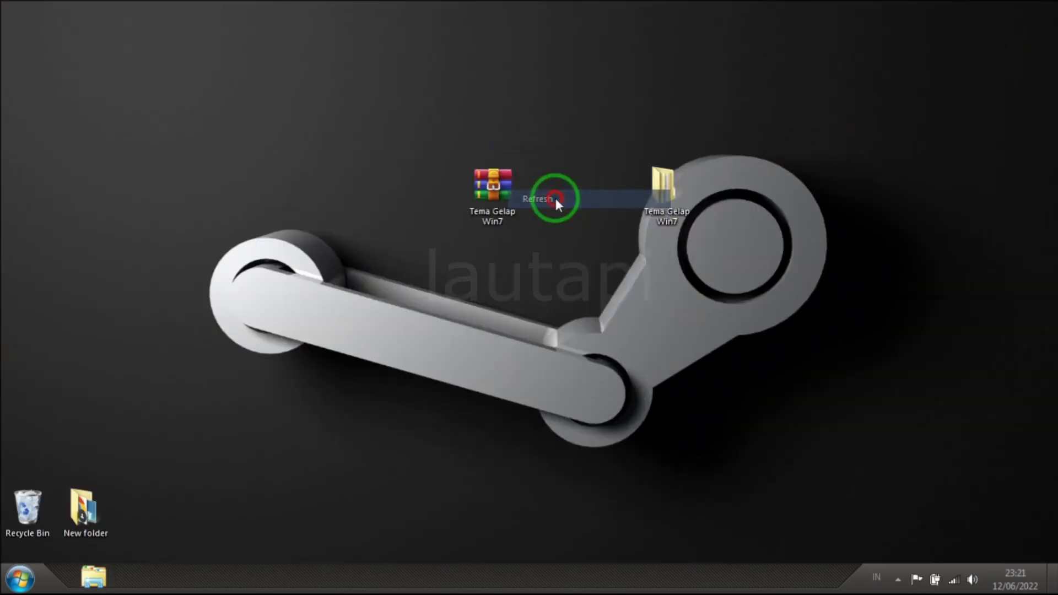
right_click(555, 122)
click(578, 171)
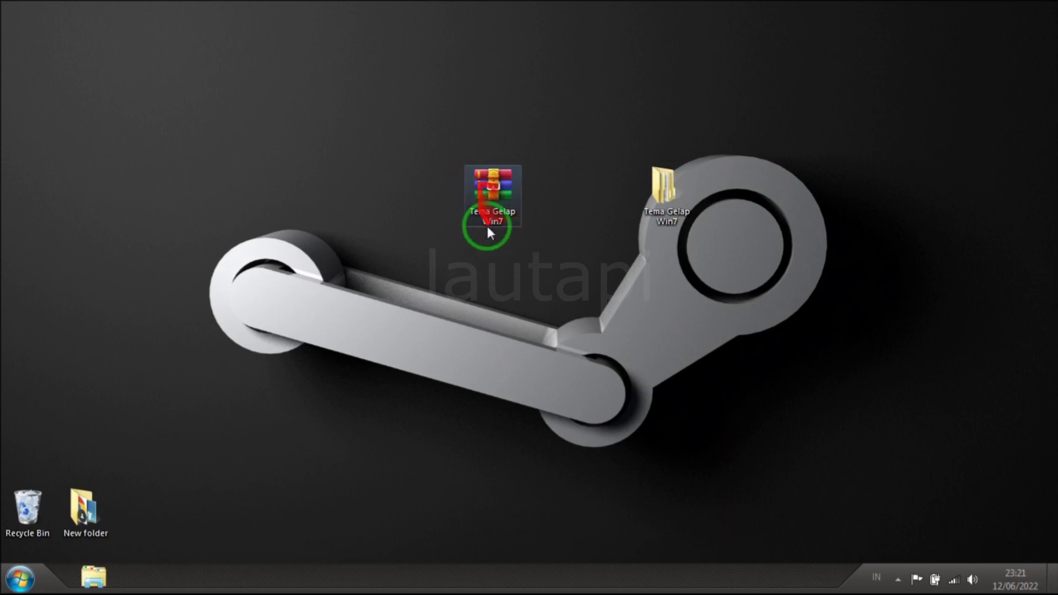